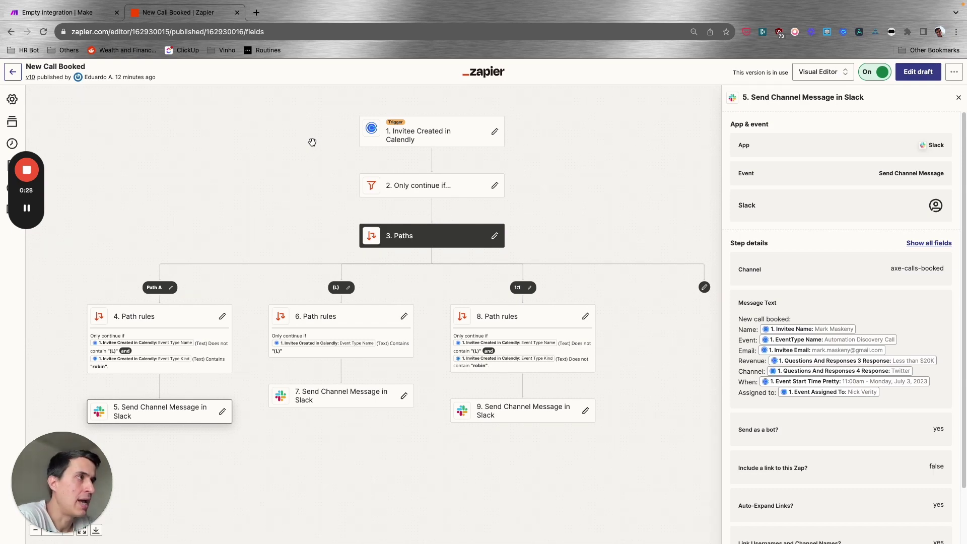
# Step: Examine the New Call Booked zap's Calendly trigger, the "Only continue if" filter and the first path's Slack channel message settings
pyautogui.moveTo(28, 212)
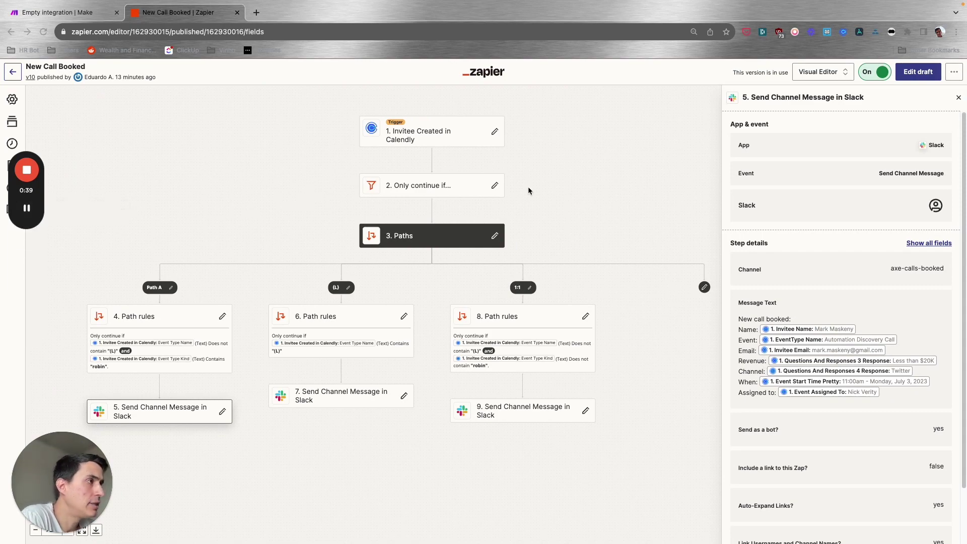
pyautogui.moveTo(563, 165); pyautogui.dragTo(538, 154)
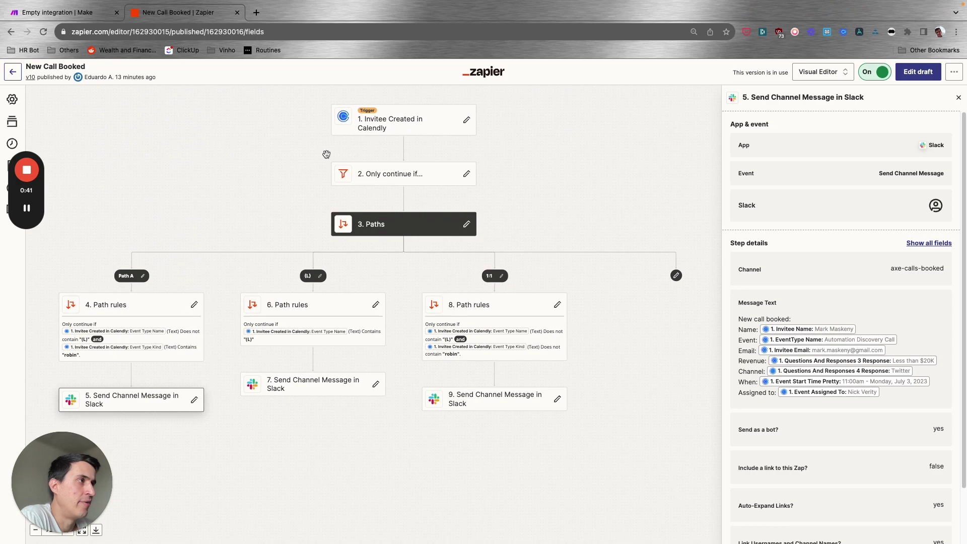
pyautogui.scroll(-2, 261, 205)
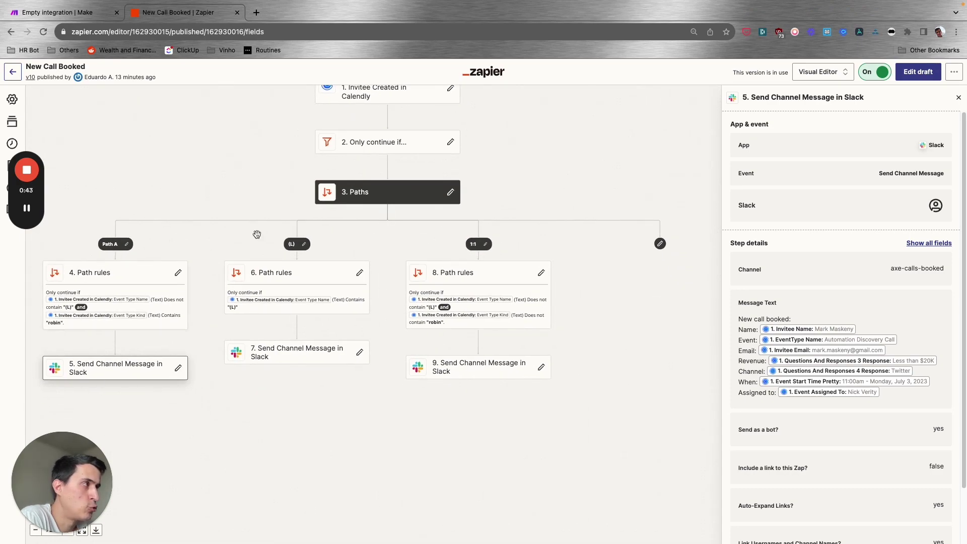
pyautogui.scroll(2, 555, 197)
pyautogui.hscroll(-2, 554, 196)
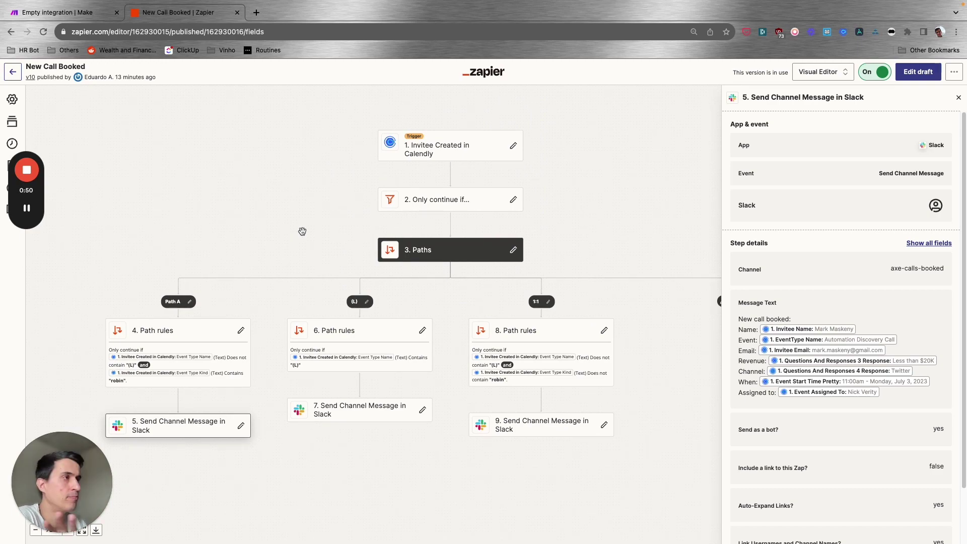
pyautogui.scroll(-2, 302, 229)
pyautogui.hscroll(2, 302, 229)
pyautogui.click(438, 126)
pyautogui.click(420, 171)
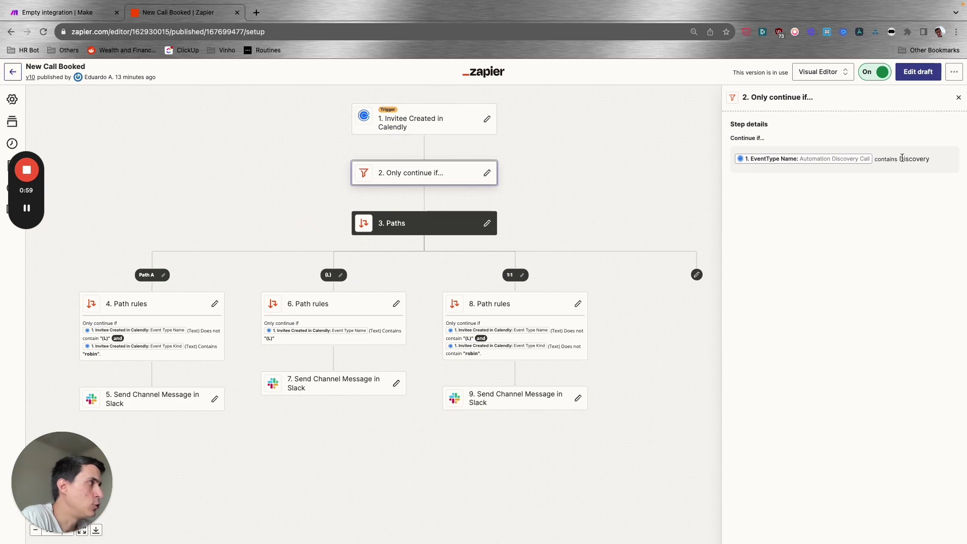
pyautogui.doubleClick(903, 158)
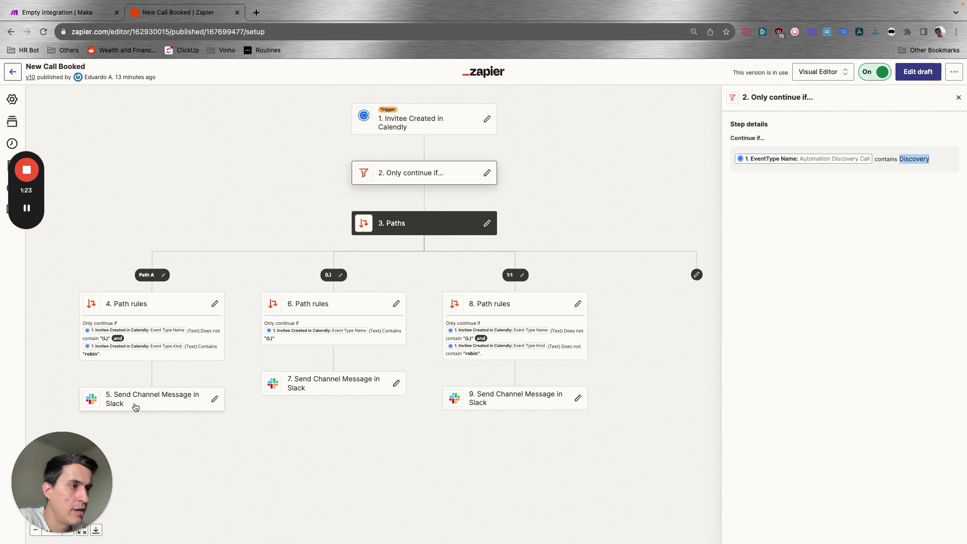
pyautogui.click(150, 399)
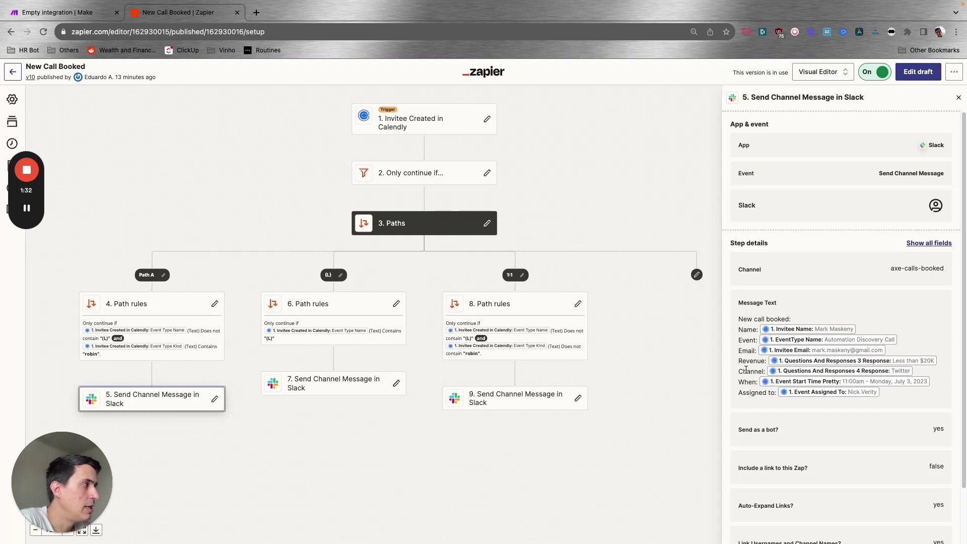
pyautogui.click(958, 99)
pyautogui.click(83, 15)
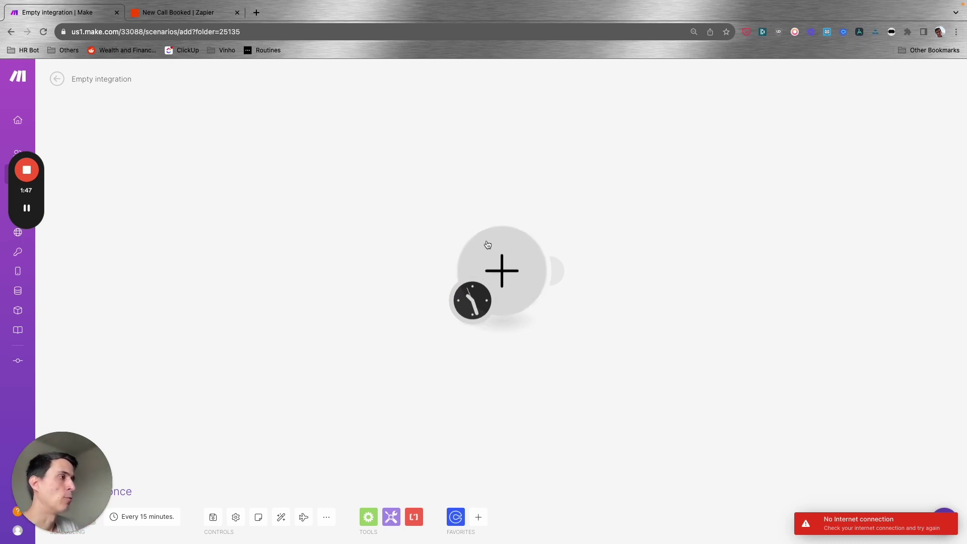
pyautogui.click(502, 265)
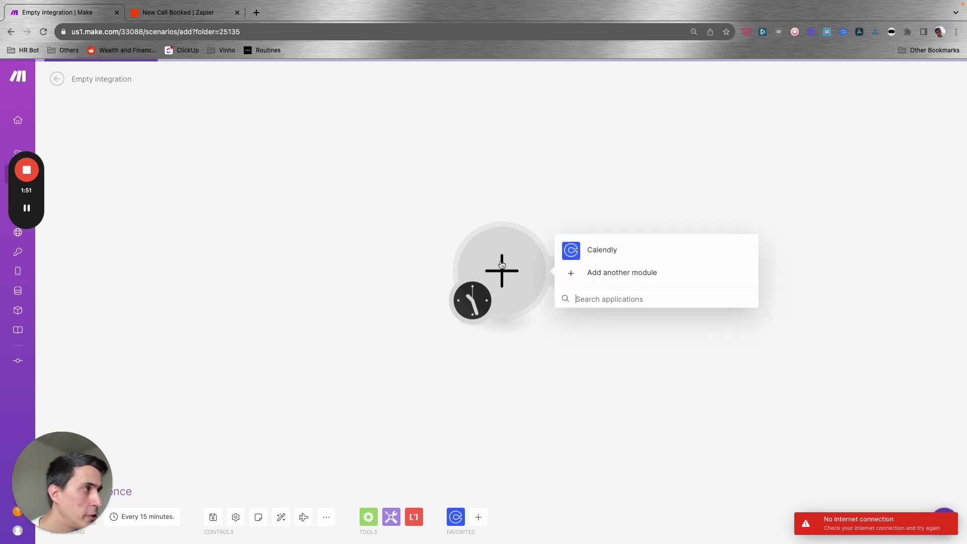
pyautogui.click(608, 250)
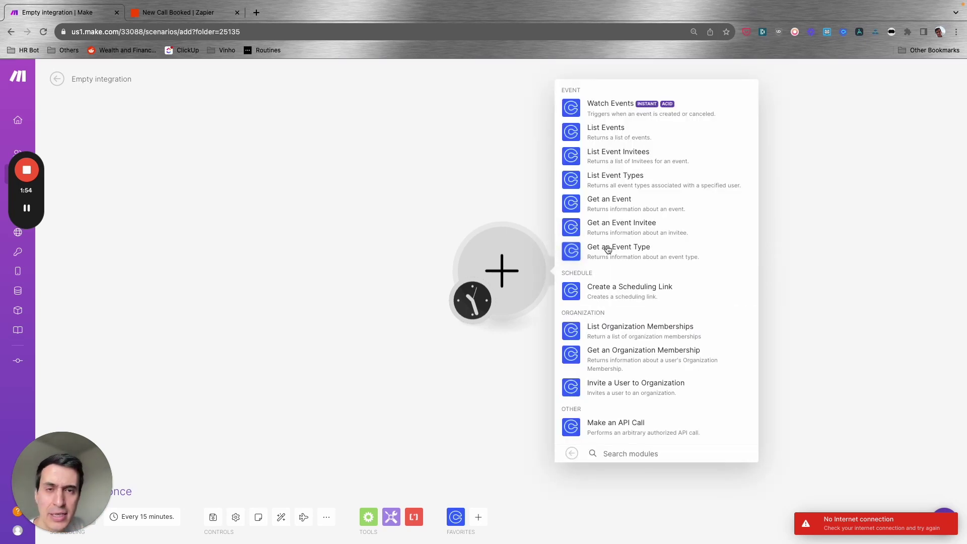
pyautogui.click(633, 110)
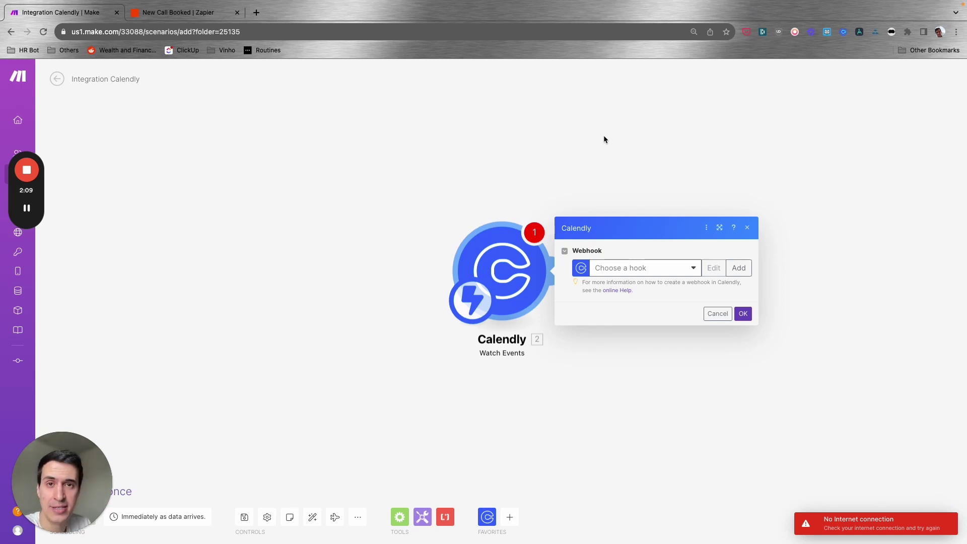
# Step: Select the existing My Calendly Event webhook for the Calendly Watch Events trigger
pyautogui.click(643, 265)
pyautogui.click(672, 272)
pyautogui.click(647, 282)
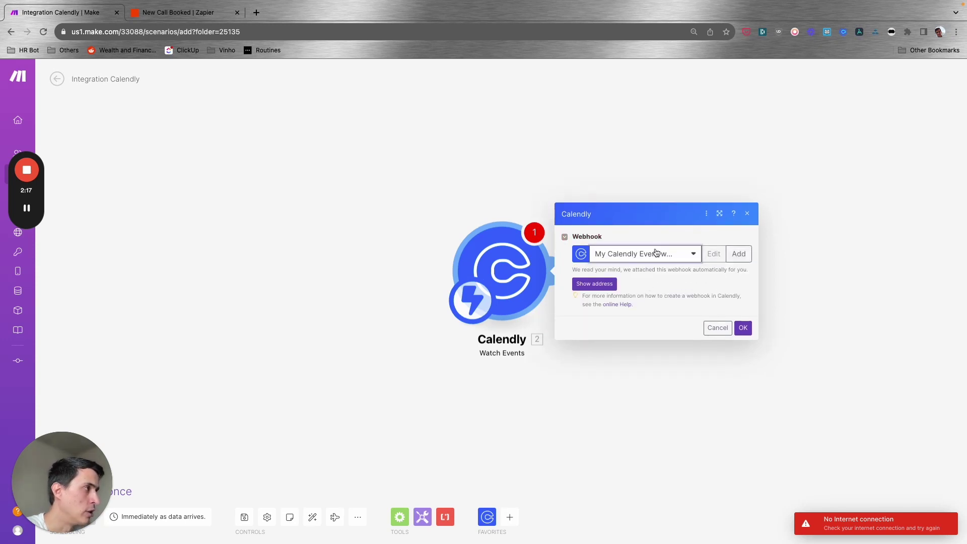
pyautogui.click(739, 254)
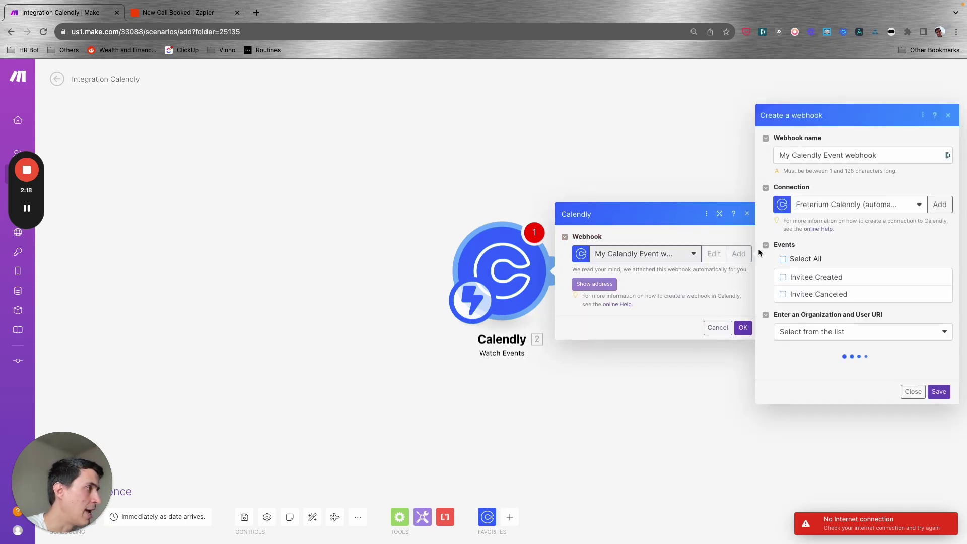
pyautogui.click(835, 207)
pyautogui.click(841, 252)
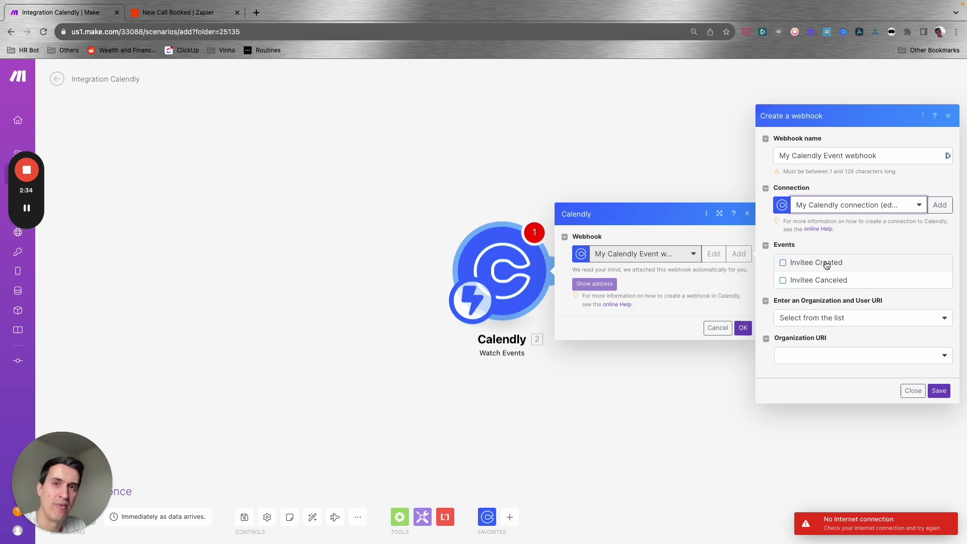
pyautogui.click(949, 115)
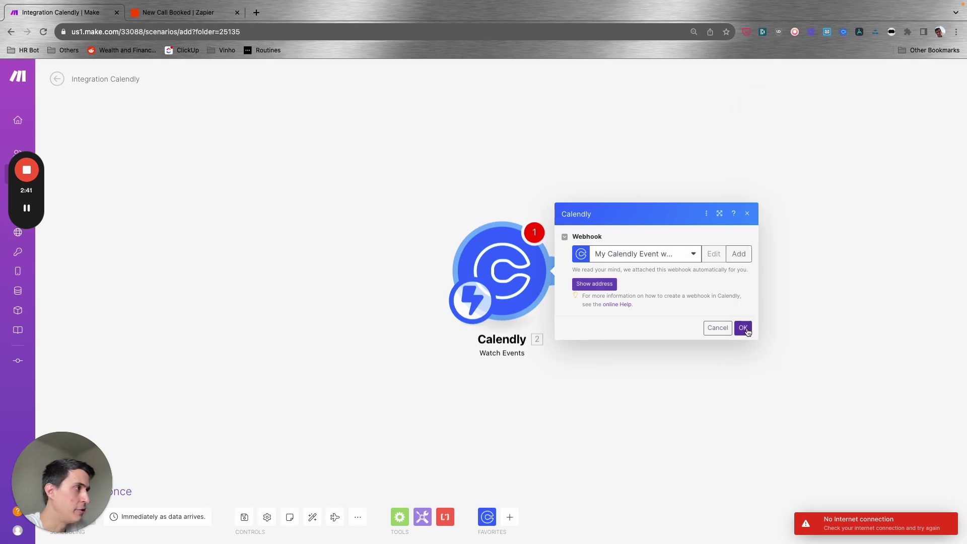
# Step: Accept the Calendly trigger's settings and shift its module sideways to make room for the modules that follow it
pyautogui.click(744, 328)
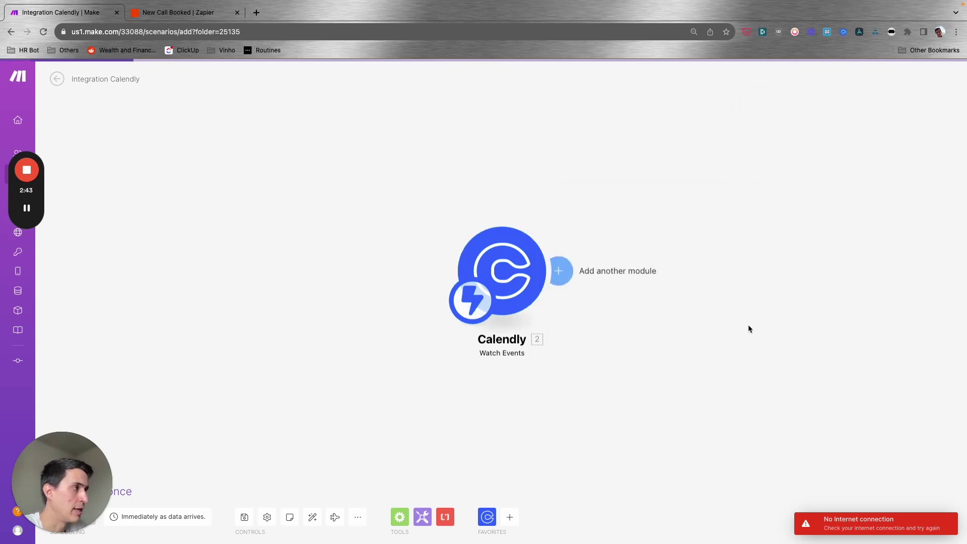
pyautogui.moveTo(483, 263); pyautogui.dragTo(388, 253)
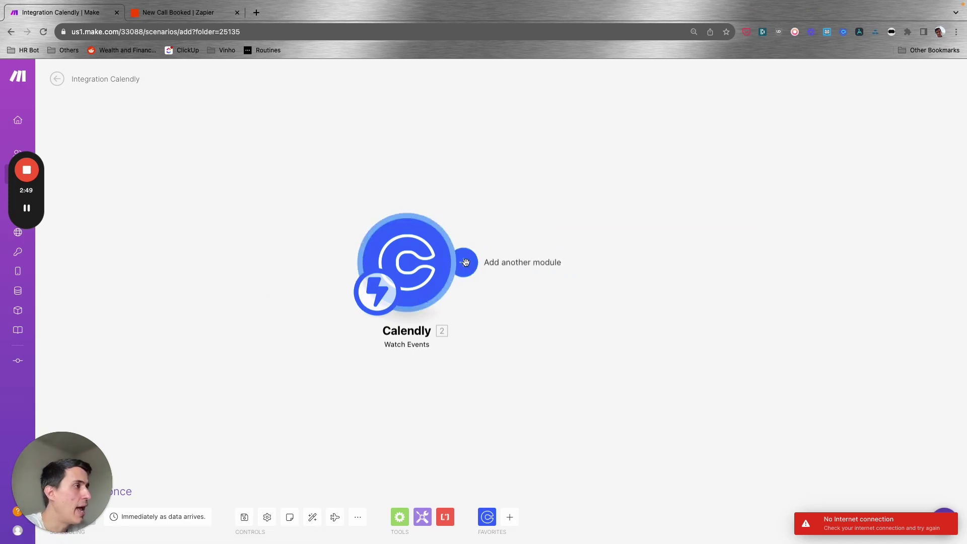
# Step: Search the applications for "slack" and add its Create a Message module after the Calendly trigger
pyautogui.click(510, 517)
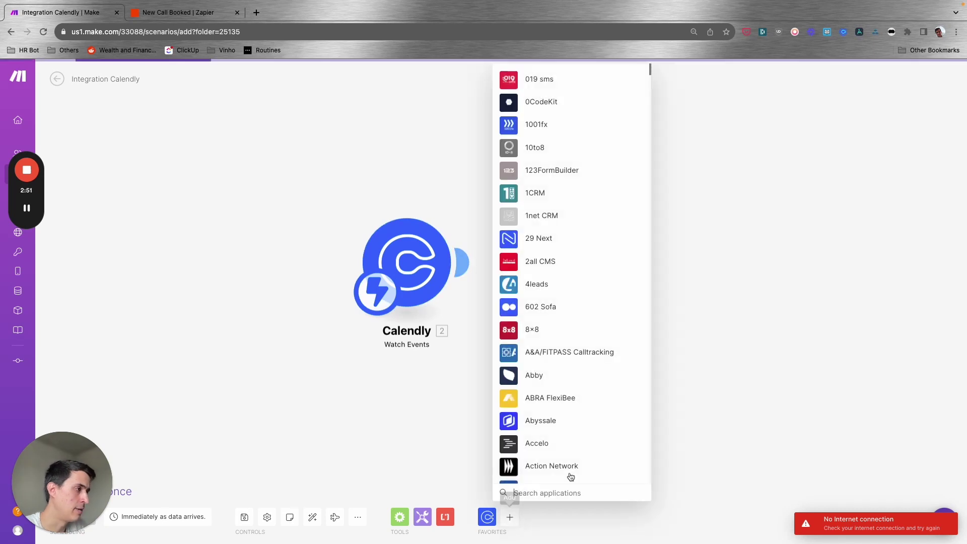
pyautogui.write('slack')
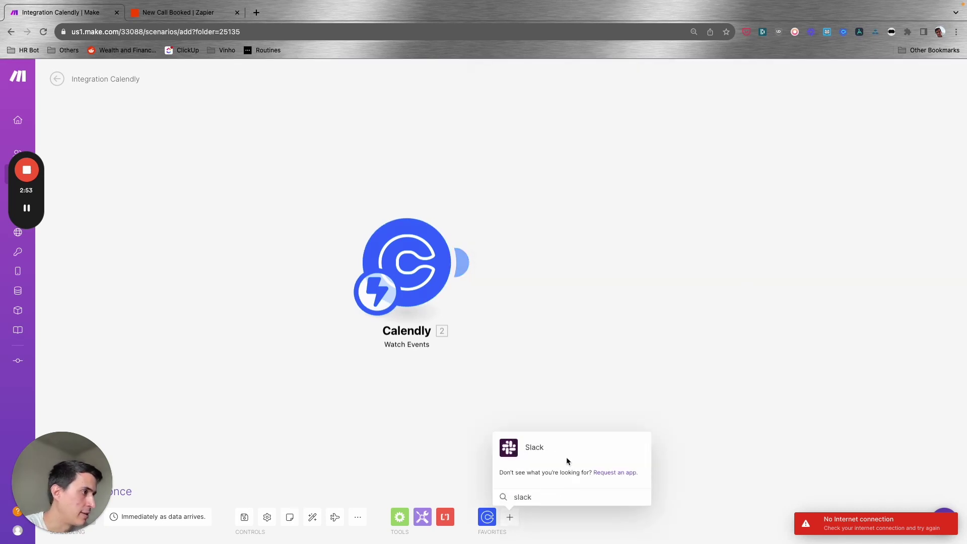
pyautogui.click(557, 447)
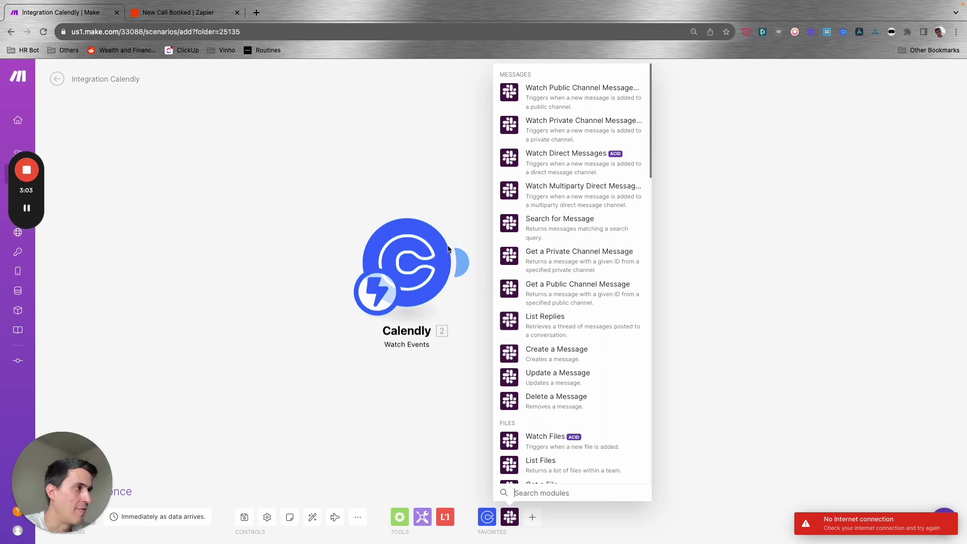
pyautogui.click(566, 352)
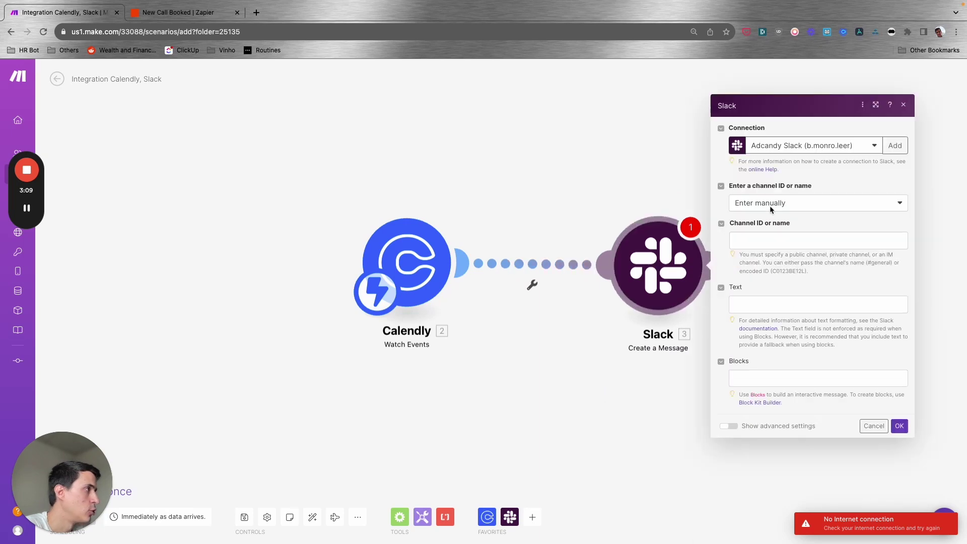
# Step: Set the Slack module to the My Slack (user) connection and choose the private channel lead-calls-booked from the list
pyautogui.click(816, 145)
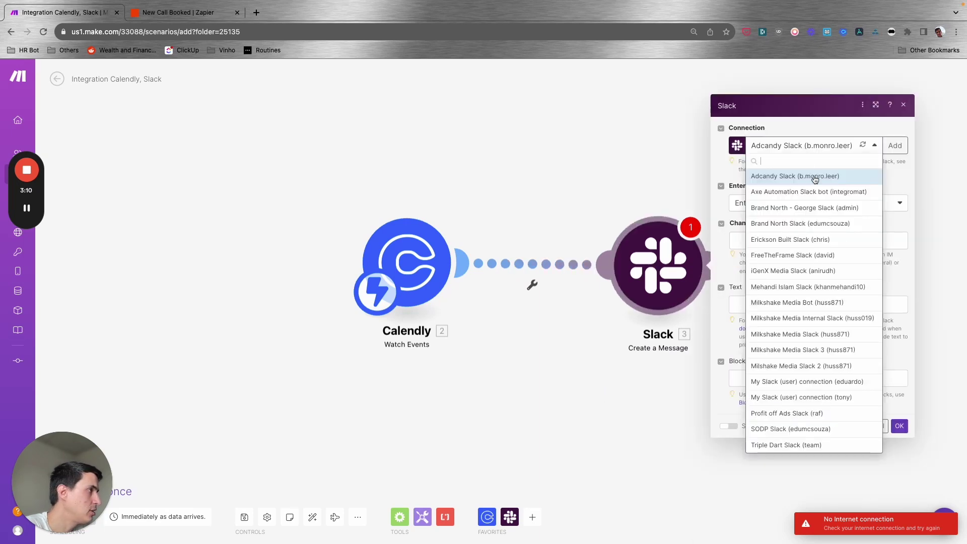
pyautogui.click(827, 225)
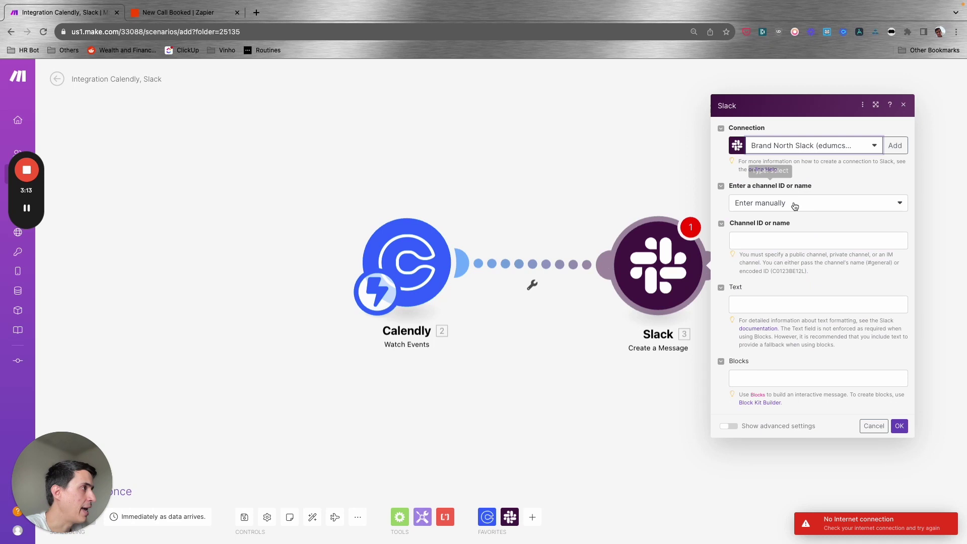
pyautogui.click(796, 203)
pyautogui.click(784, 233)
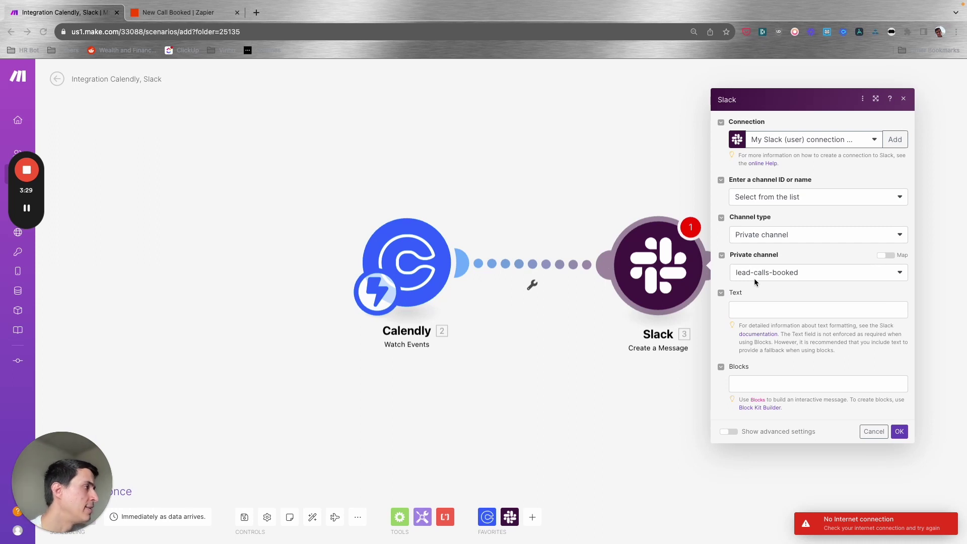
pyautogui.click(760, 310)
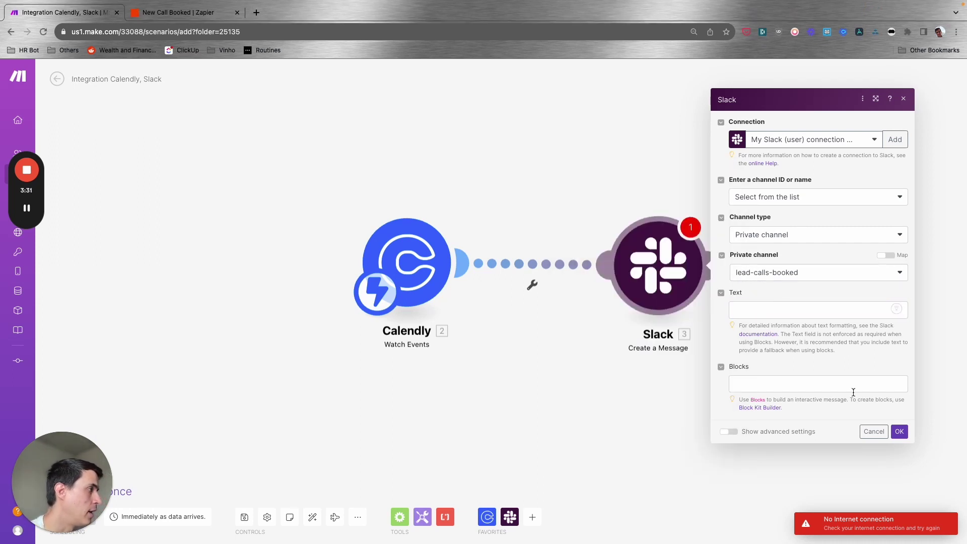
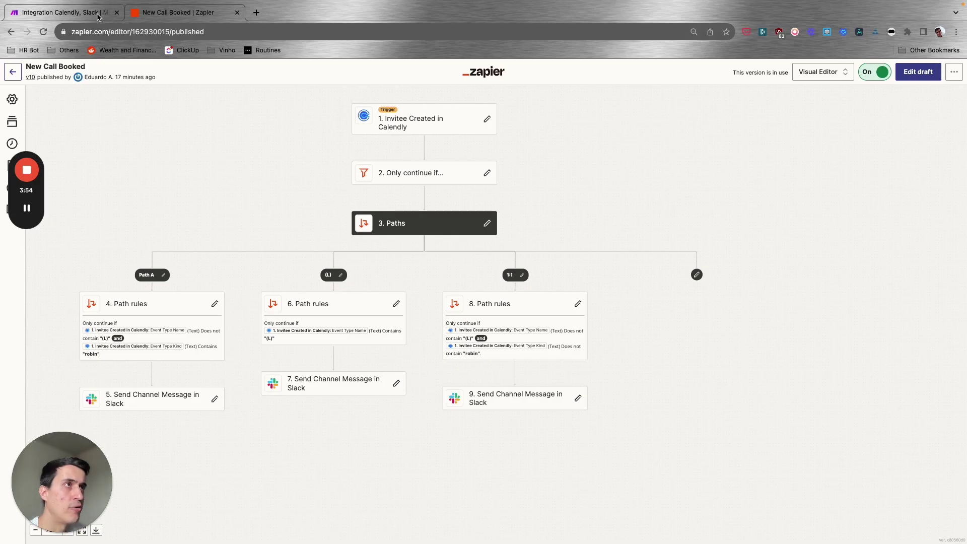
# Step: Return to the Make scenario and insert a router between the Calendly and Slack modules
pyautogui.click(63, 12)
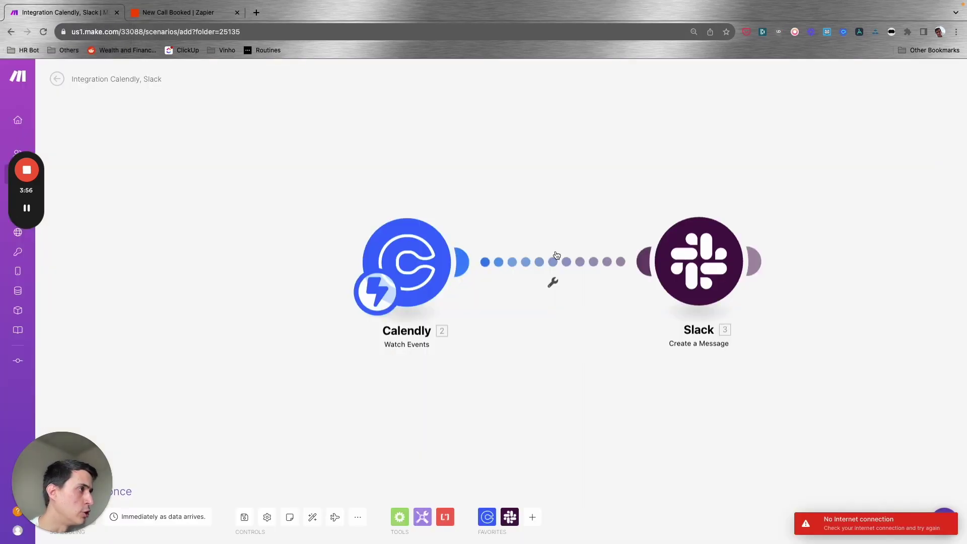
pyautogui.click(553, 282)
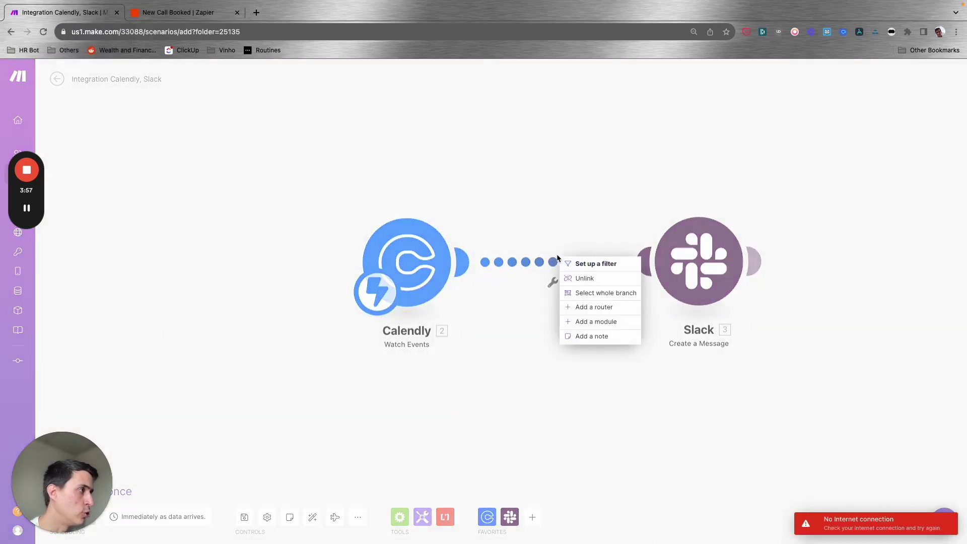
pyautogui.click(591, 307)
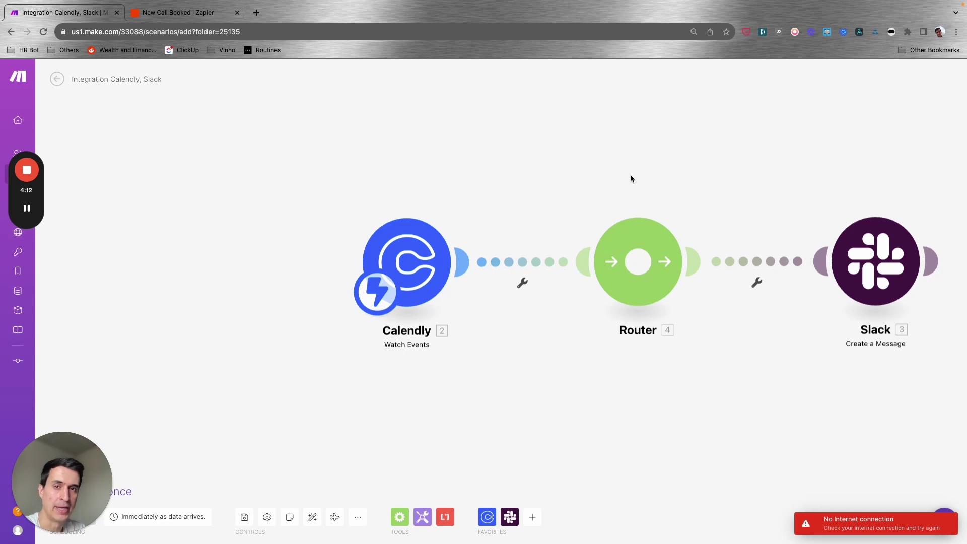
# Step: Compare the Zapier zap's path branches with the router in the Make scenario
pyautogui.click(177, 17)
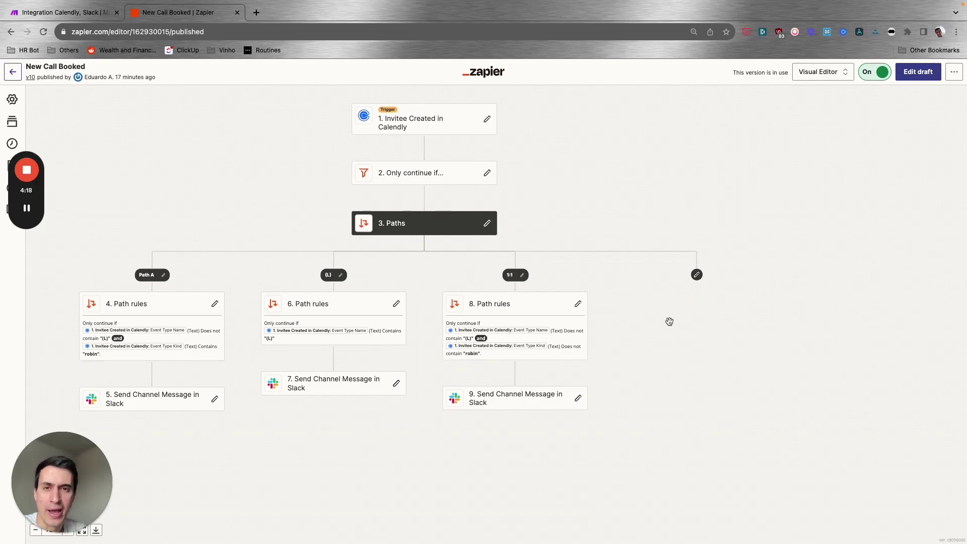
pyautogui.click(93, 16)
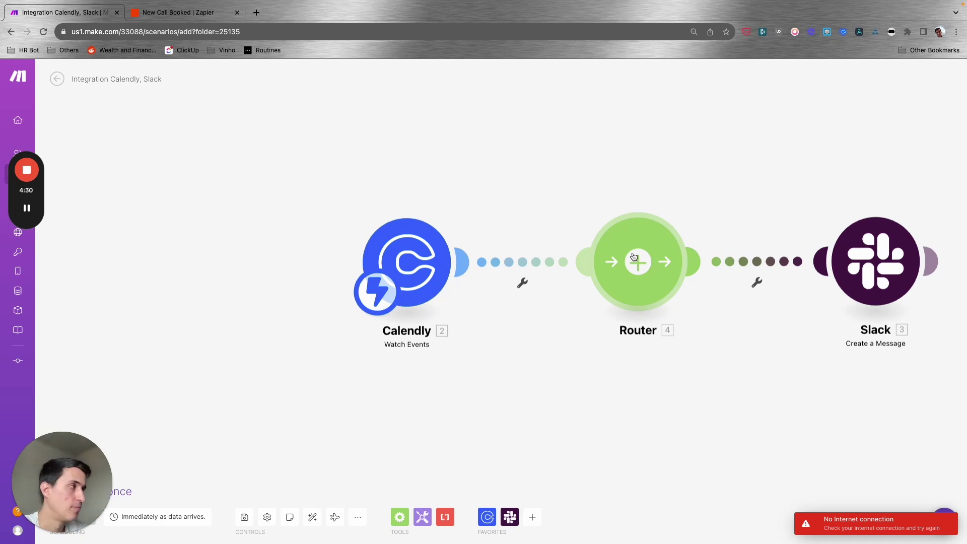
pyautogui.scroll(-2, 573, 162)
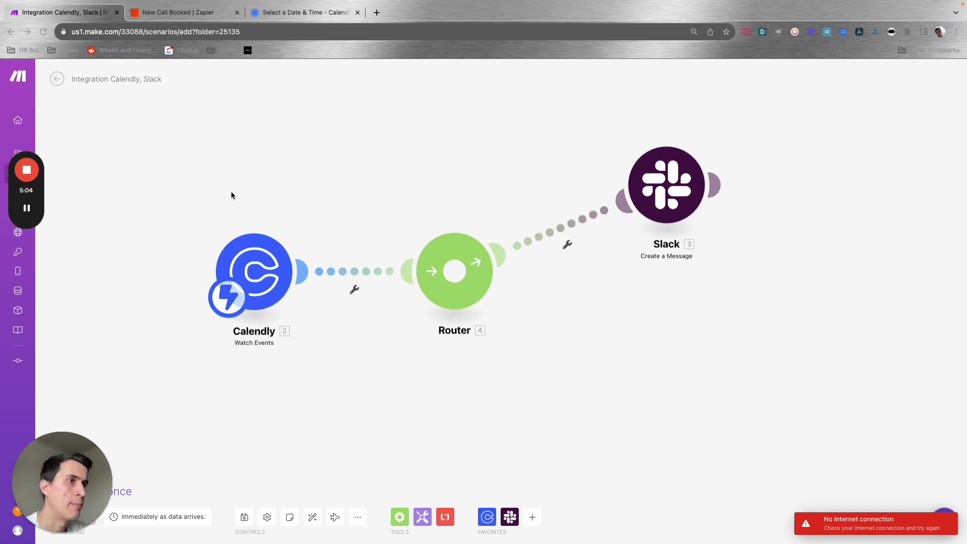
# Step: On the Calendly booking page, choose the 18:00 slot on Thursday, August 31, 2023 for the Automation Discovery Call
pyautogui.click(305, 14)
pyautogui.click(638, 205)
pyautogui.click(700, 206)
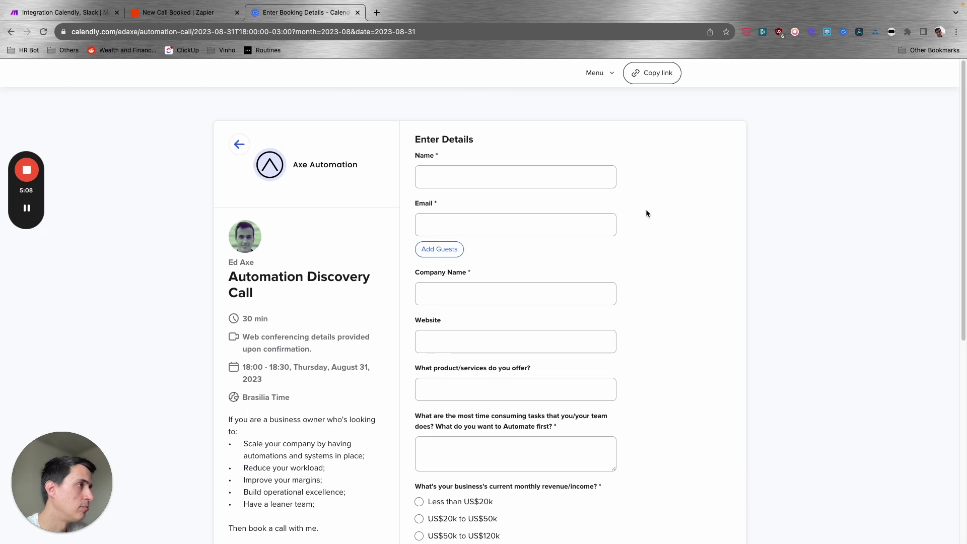
# Step: Fill in the invitee's test name and the saved calendly.com e-mail address in the booking details
pyautogui.click(468, 181)
pyautogui.write('Ed test')
pyautogui.press('Tab')
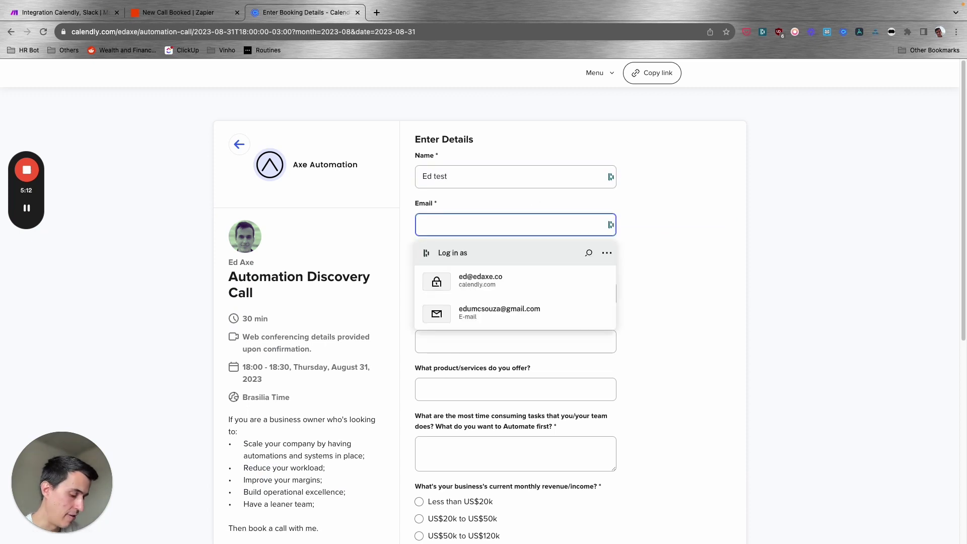
pyautogui.press('Down')
pyautogui.press('Return')
pyautogui.press('Tab')
pyautogui.press('Tab')
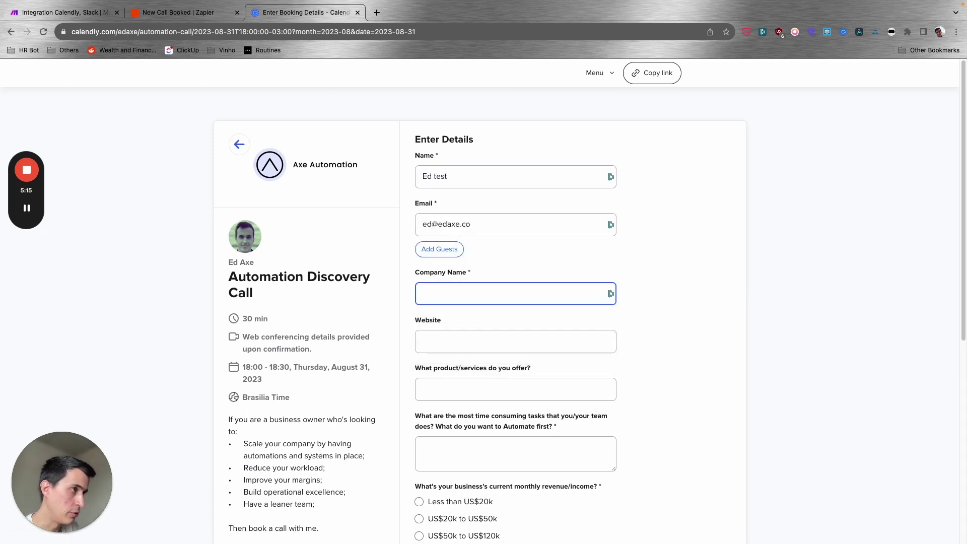
# Step: Enter Axe Automation as the company name and Test as the answer about the most time-consuming tasks
pyautogui.write('Axe Auto')
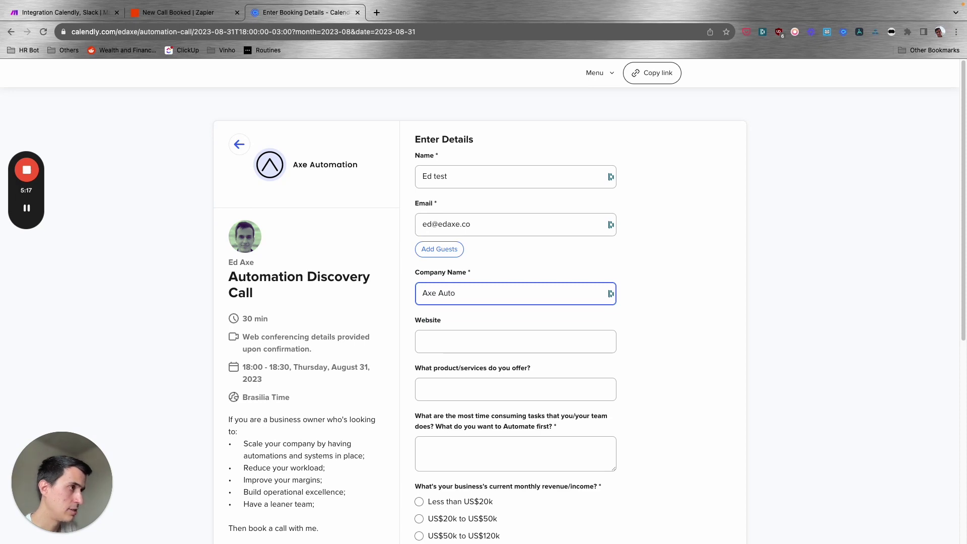
pyautogui.write('amation')
pyautogui.scroll(-2, 598, 302)
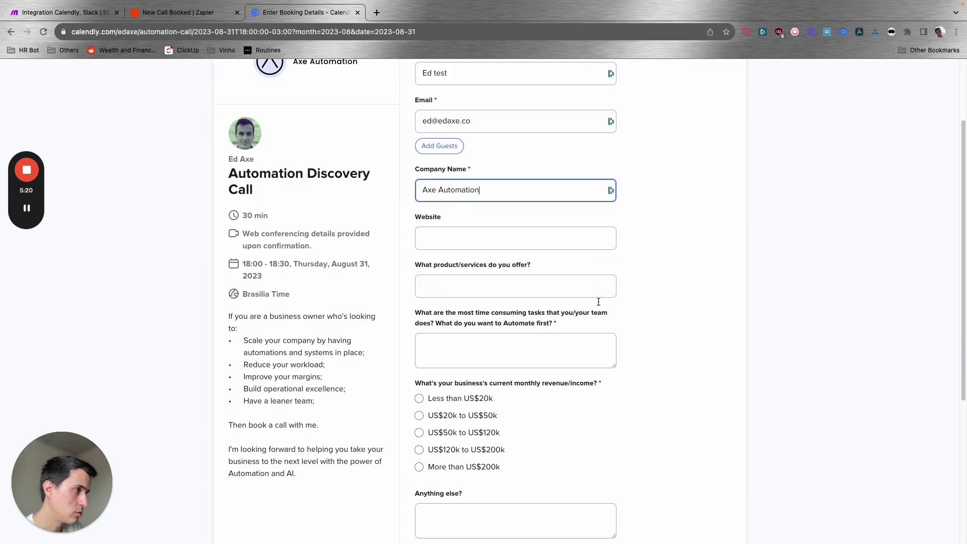
pyautogui.click(500, 341)
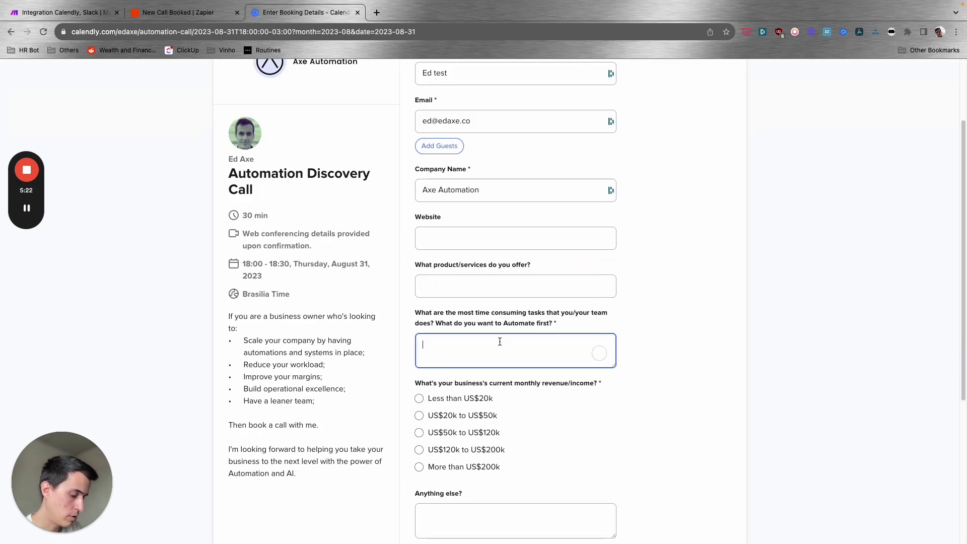
pyautogui.write('Test')
# Step: Choose Less than US$20k as monthly revenue and Twitter as the referral source, and schedule the event
pyautogui.click(463, 398)
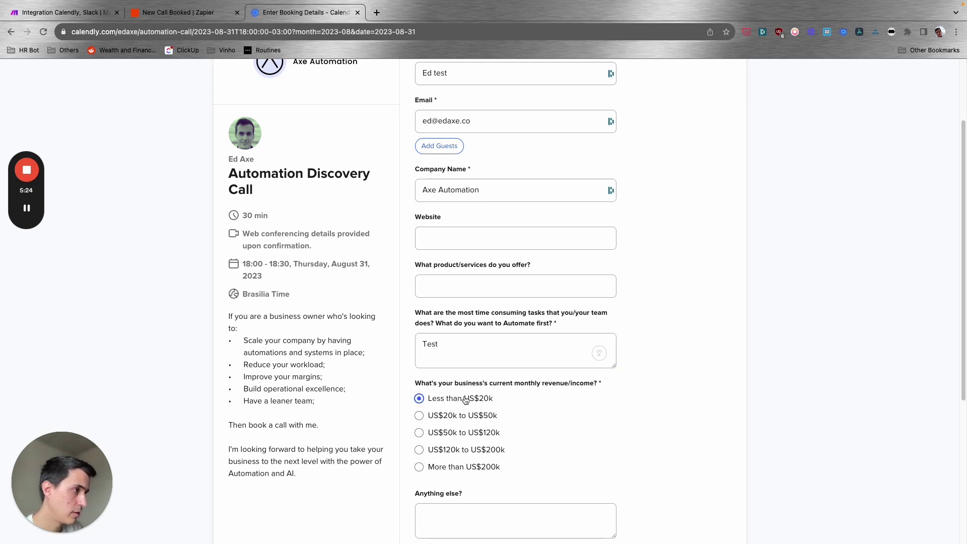
pyautogui.scroll(-5, 464, 395)
pyautogui.click(439, 336)
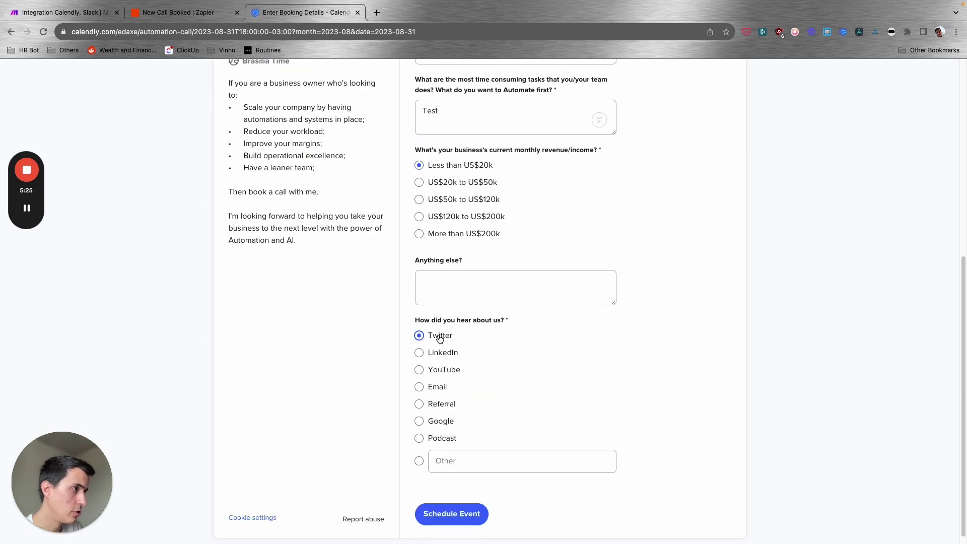
pyautogui.click(449, 514)
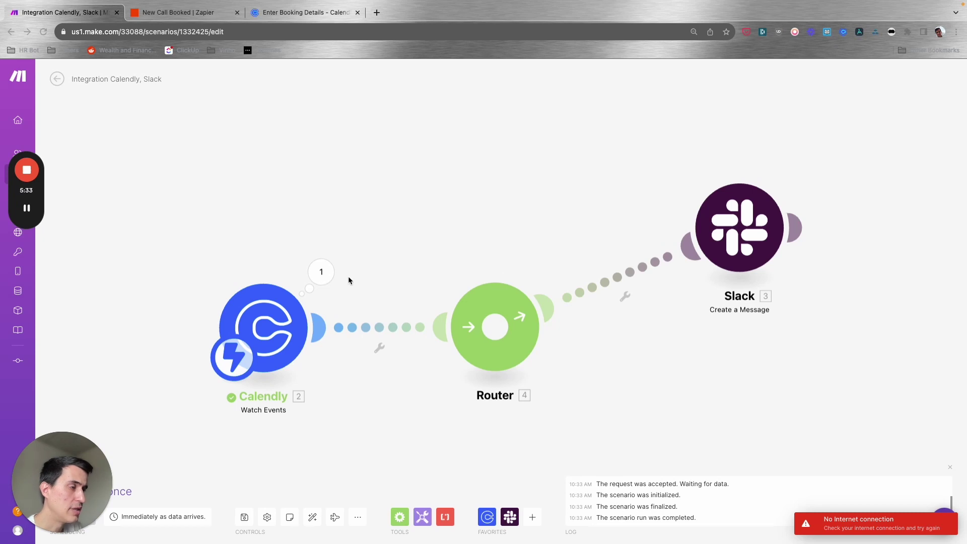
# Step: In the Make scenario, inspect the Calendly module's output bundle, including all four Questions And Answers entries
pyautogui.click(323, 273)
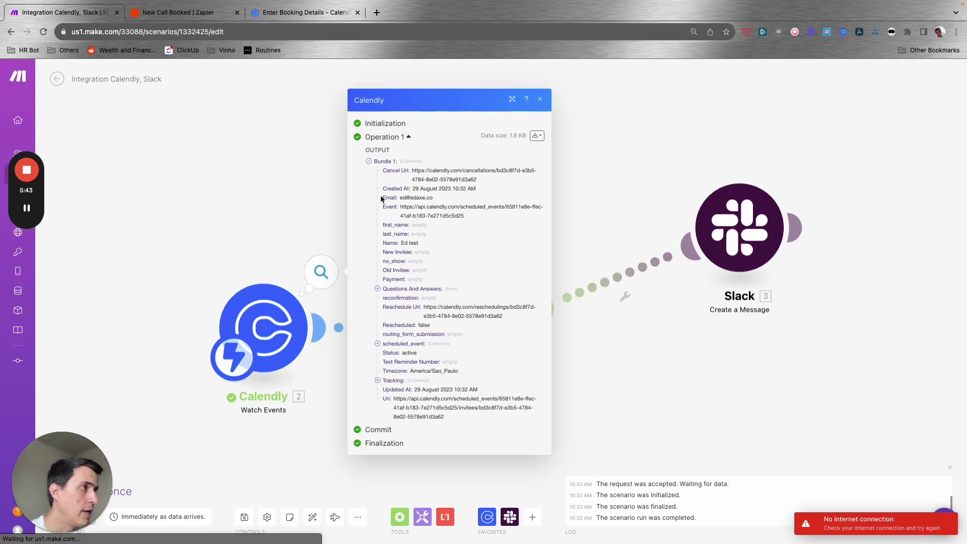
pyautogui.click(401, 293)
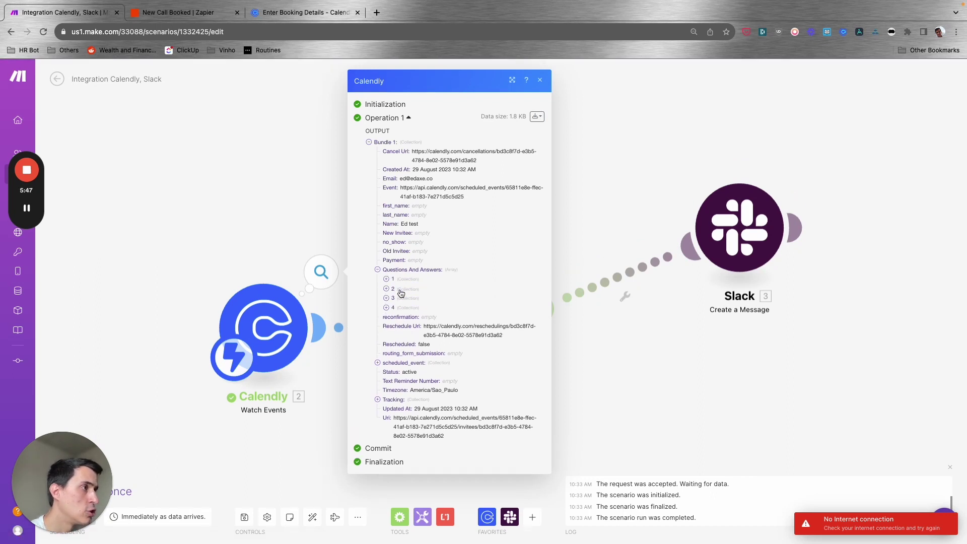
pyautogui.click(409, 280)
pyautogui.click(410, 312)
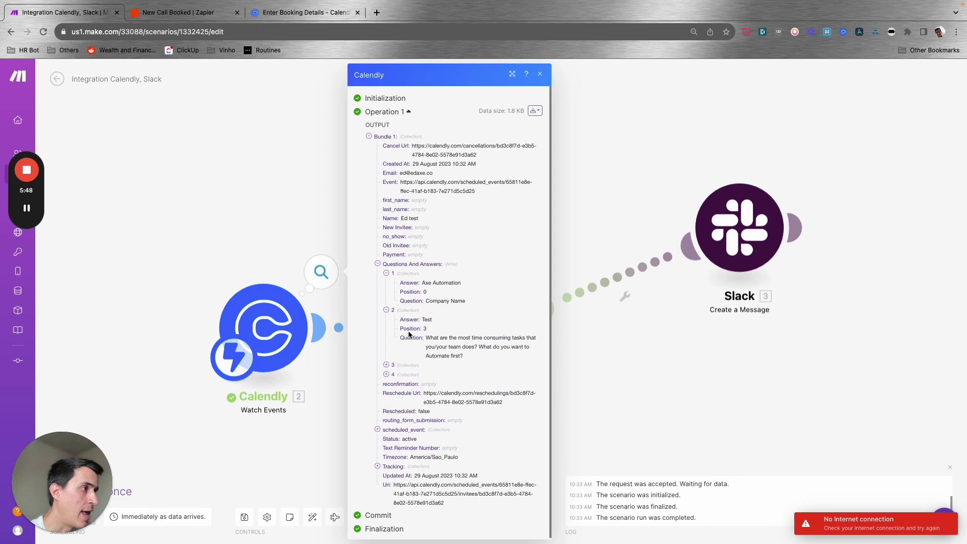
pyautogui.click(409, 366)
pyautogui.click(408, 408)
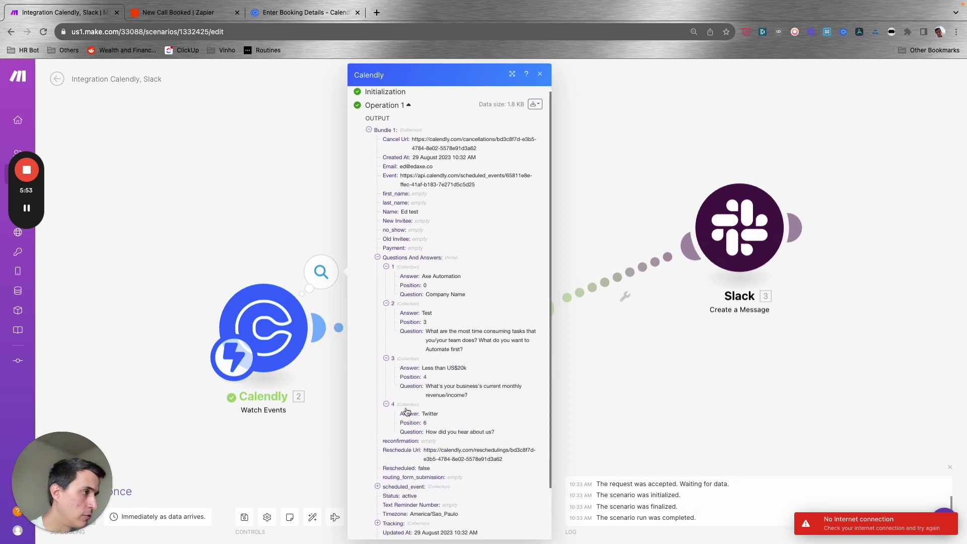
pyautogui.click(609, 205)
pyautogui.moveTo(609, 204); pyautogui.dragTo(568, 162)
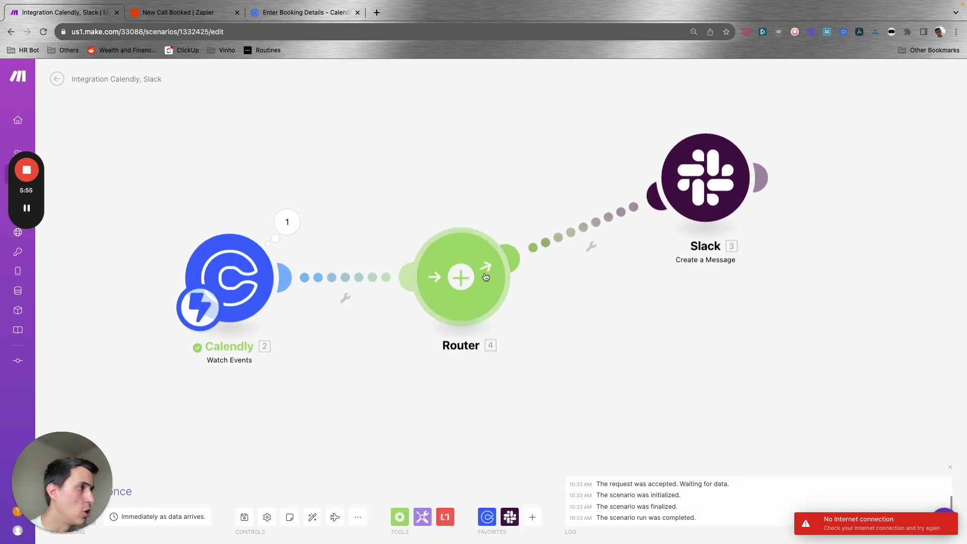
# Step: Check the condition of the Only continue if filter in the Zapier zap and return to the Make scenario
pyautogui.click(211, 15)
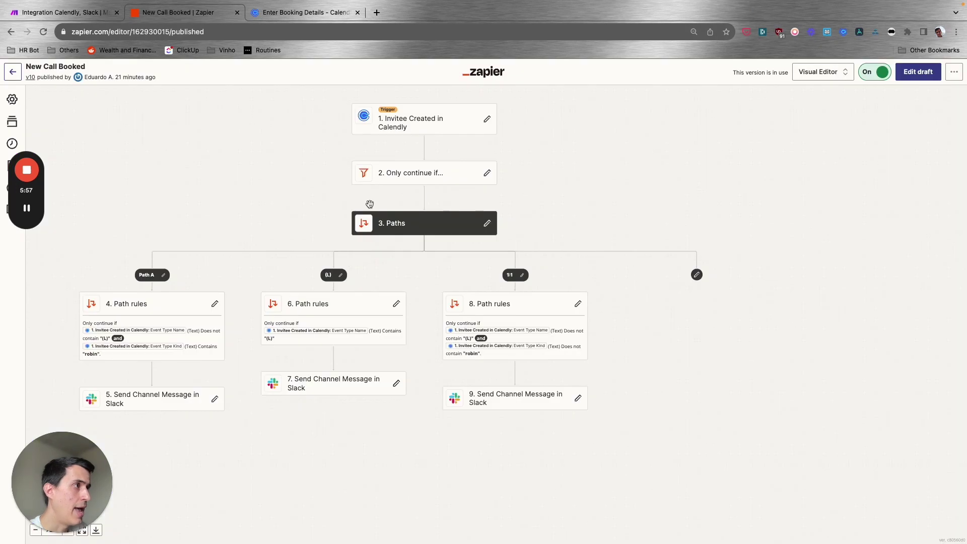
pyautogui.click(432, 175)
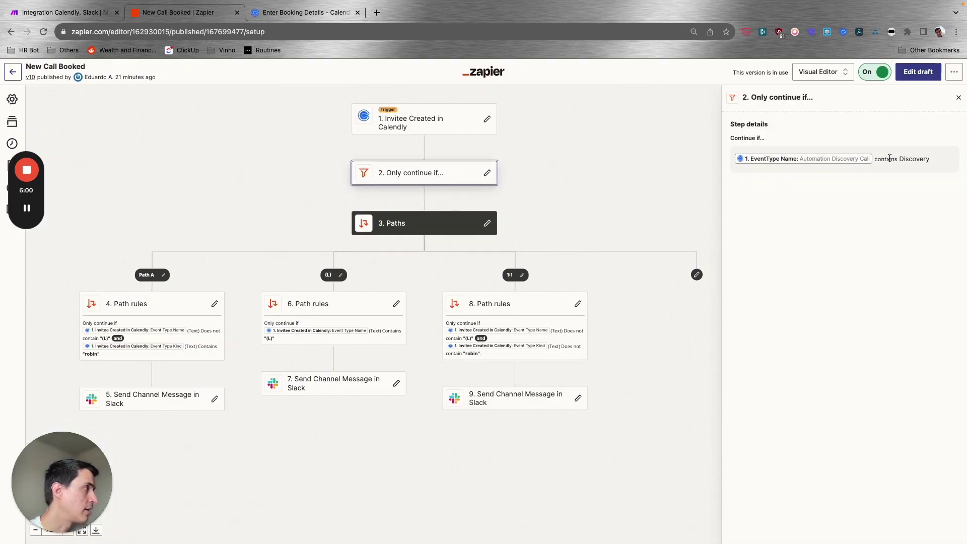
pyautogui.click(63, 13)
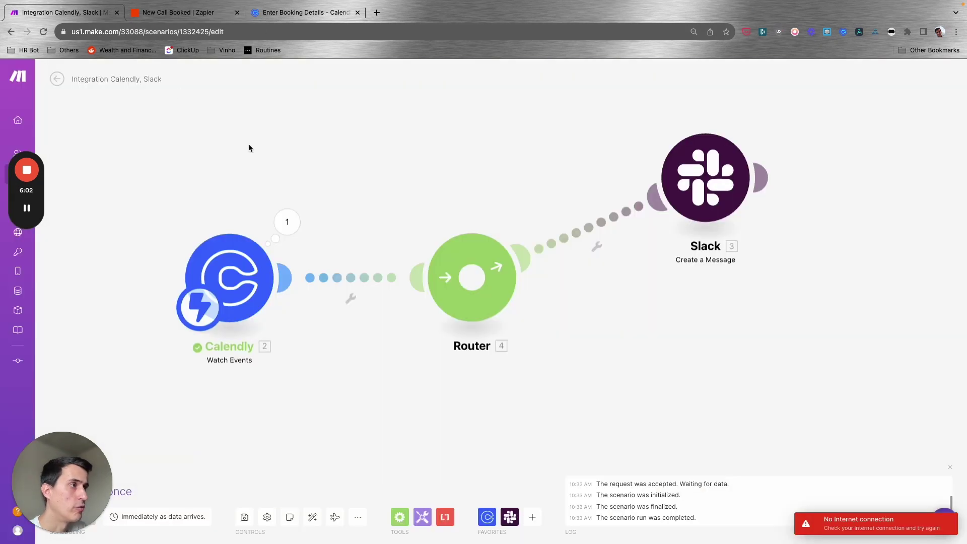
# Step: Set up a filter between the Calendly module and the router, labelled Discovery only
pyautogui.click(352, 278)
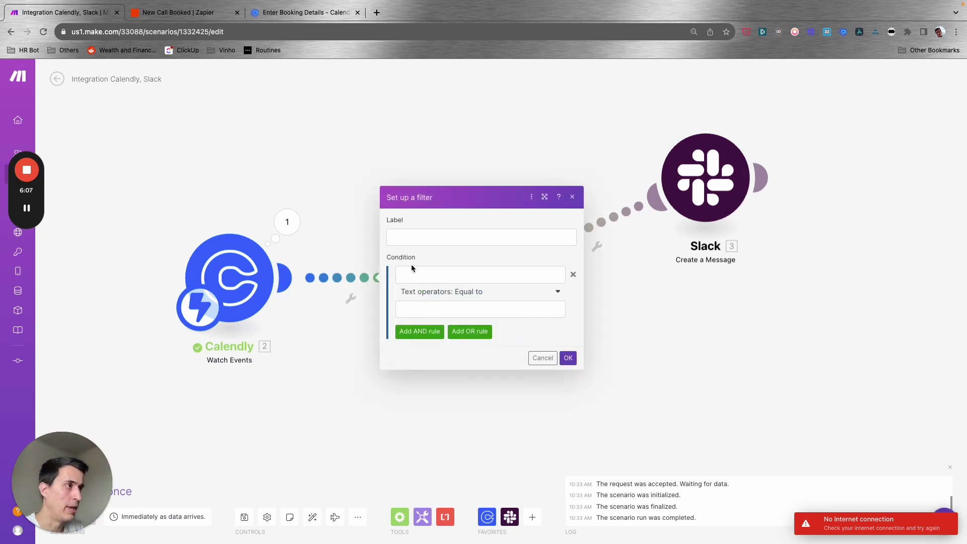
pyautogui.click(426, 234)
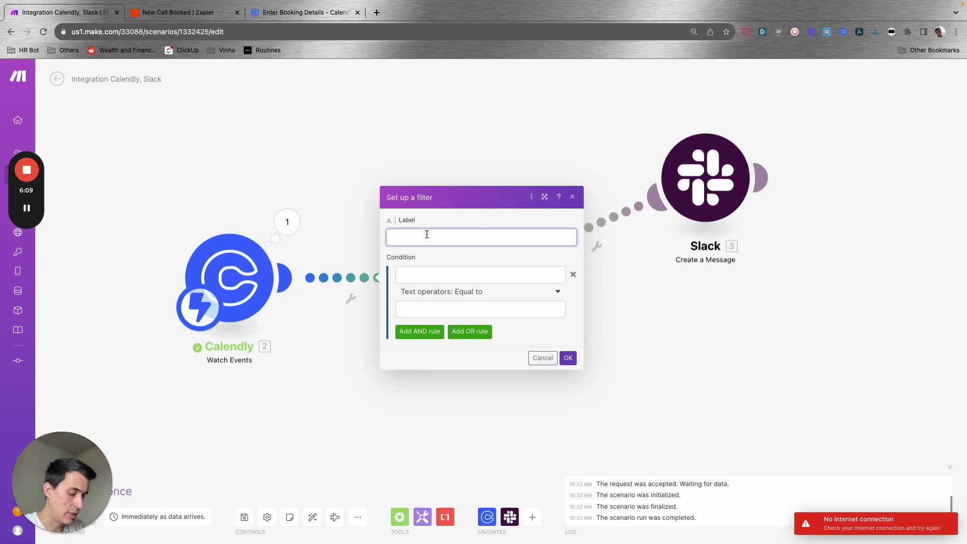
pyautogui.write('Discovery')
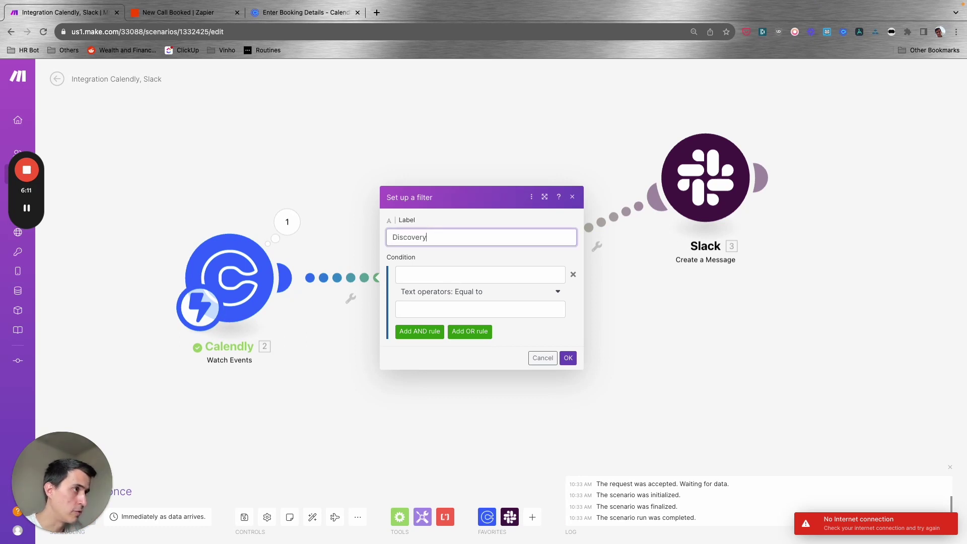
pyautogui.write(' only')
pyautogui.press('Tab')
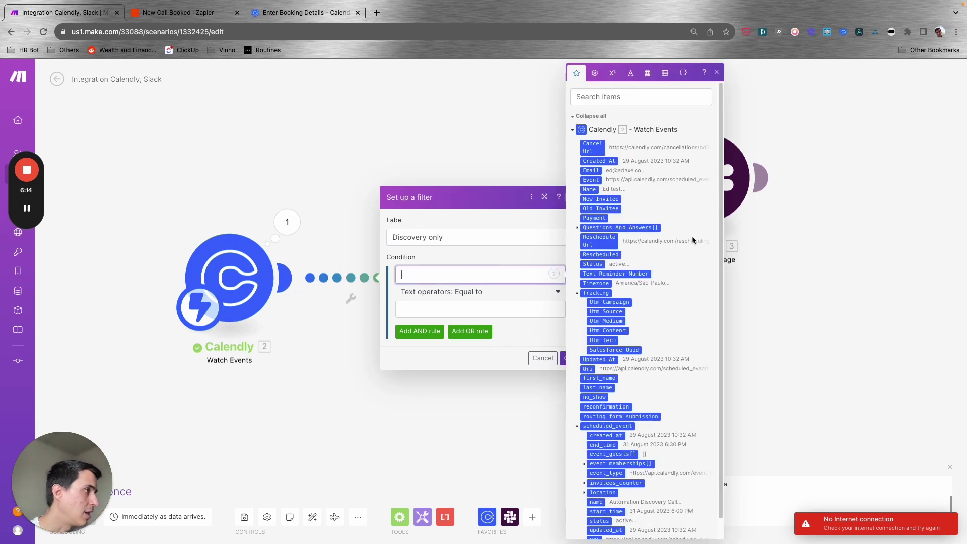
# Step: Set the filter condition to scheduled_event name Contains (case insensitive) Discovery and save the filter
pyautogui.scroll(-1, 689, 258)
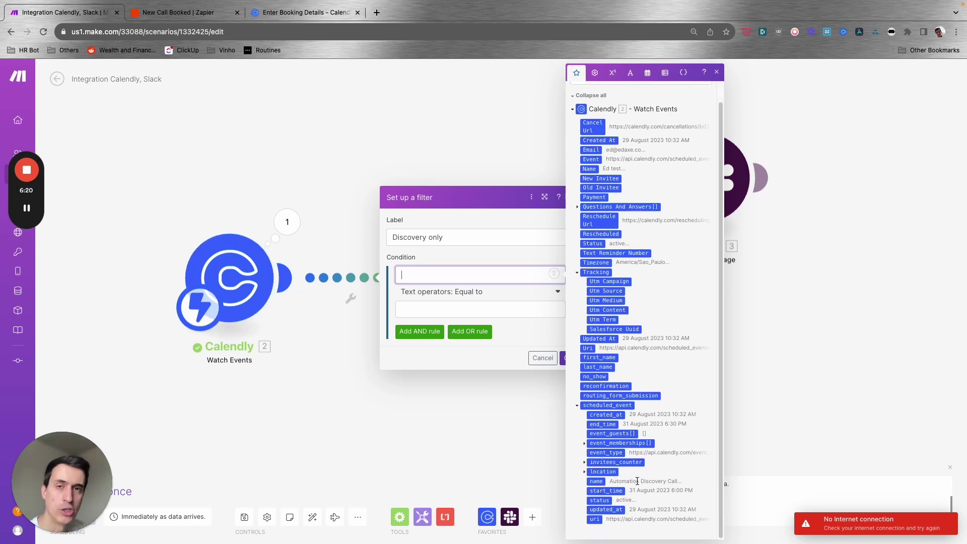
pyautogui.click(597, 482)
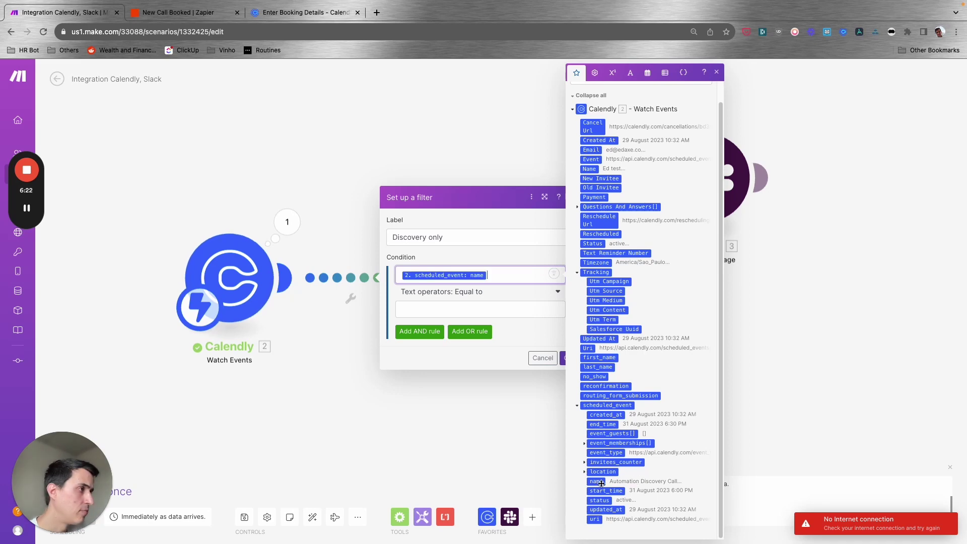
pyautogui.click(474, 293)
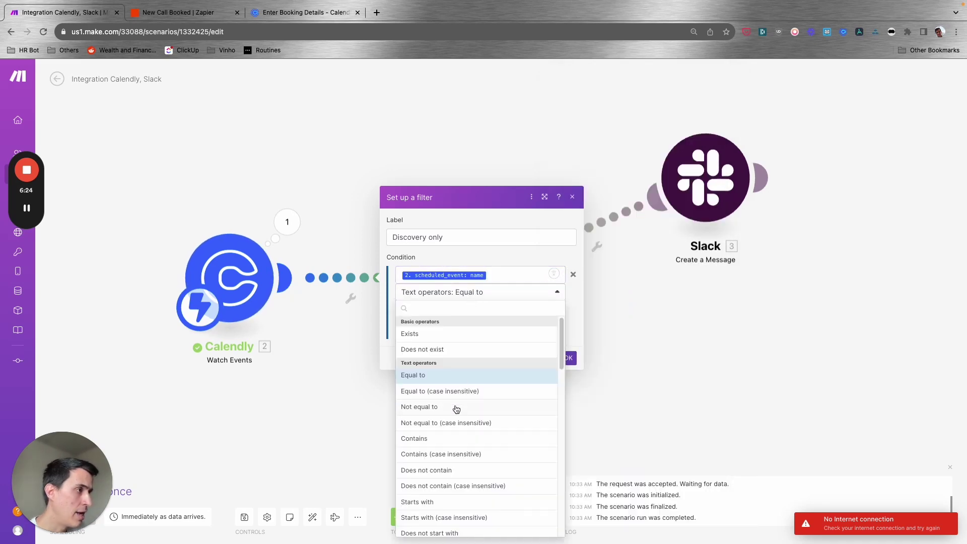
pyautogui.click(452, 455)
pyautogui.click(474, 309)
pyautogui.write('Discovery')
pyautogui.click(563, 358)
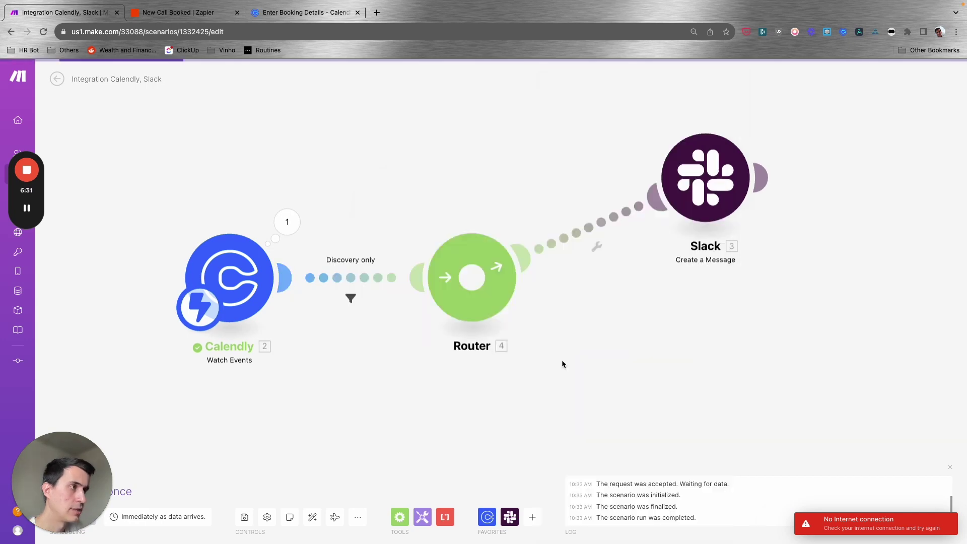
# Step: Compare the Zapier zap's Only continue if filter with the Discovery only filter in the Make scenario
pyautogui.click(196, 12)
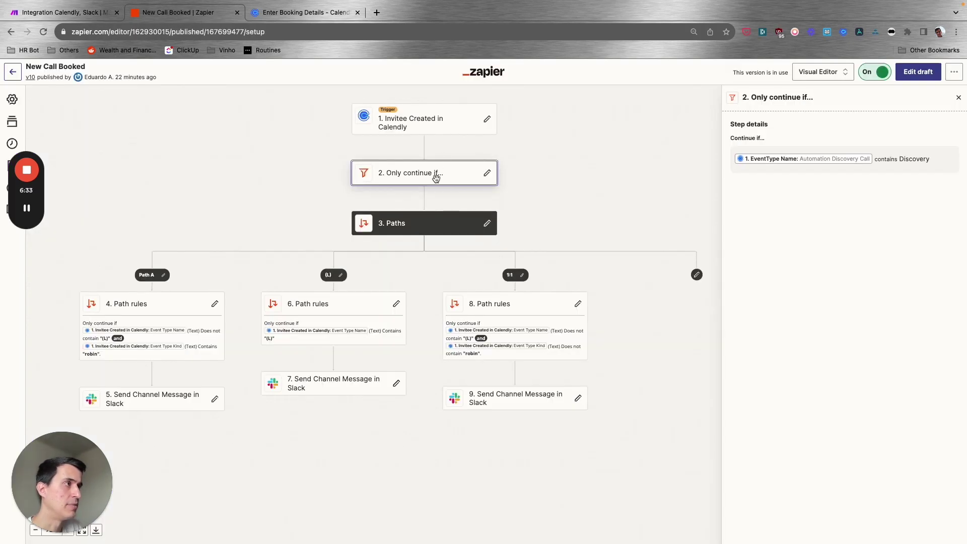
pyautogui.click(91, 14)
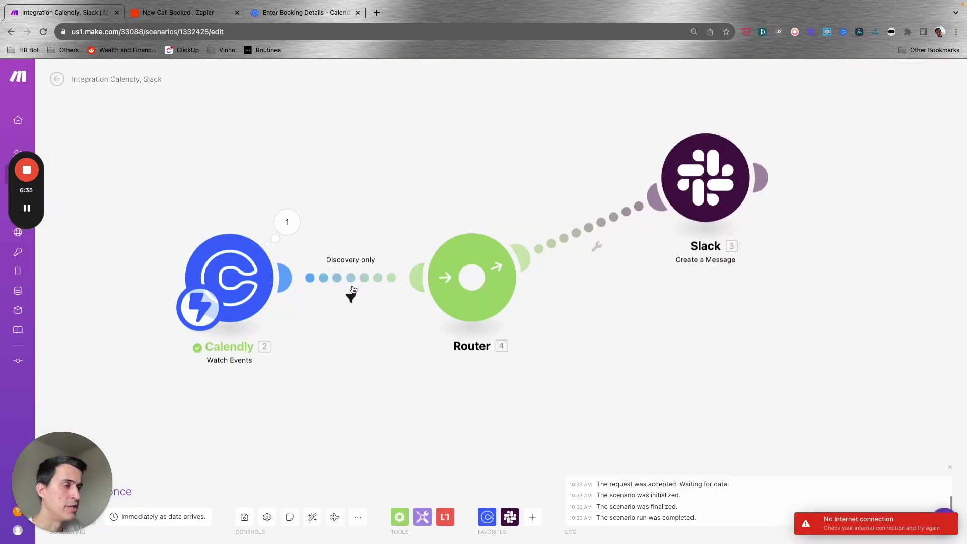
pyautogui.moveTo(481, 173); pyautogui.dragTo(419, 149)
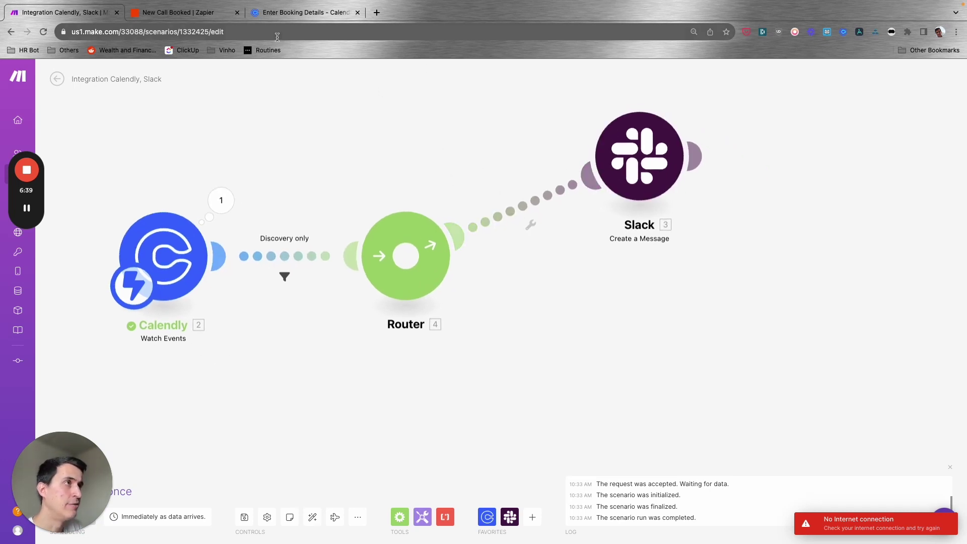
pyautogui.moveTo(475, 134); pyautogui.dragTo(469, 143)
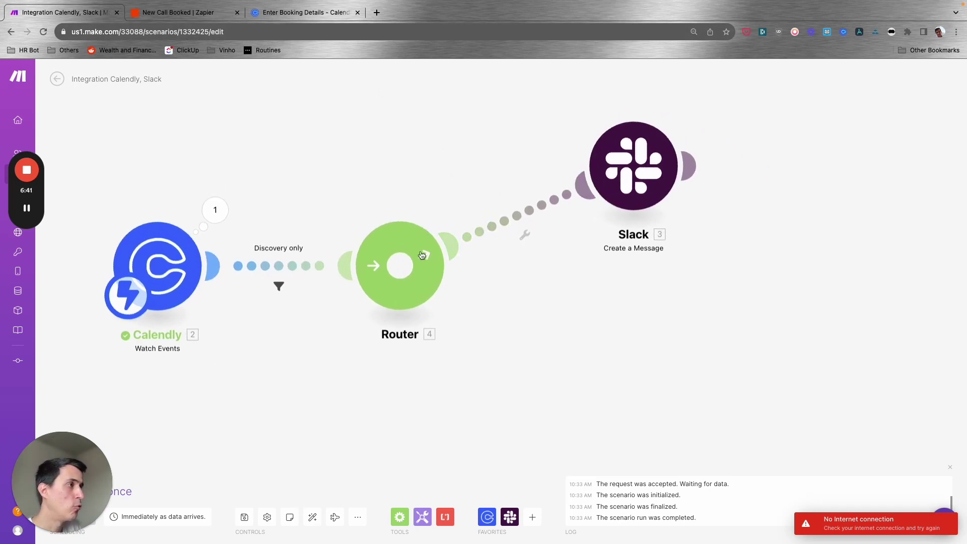
# Step: In the Slack module's message text, add Name: and Email: lines mapped to Calendly's Name and Email fields
pyautogui.click(628, 172)
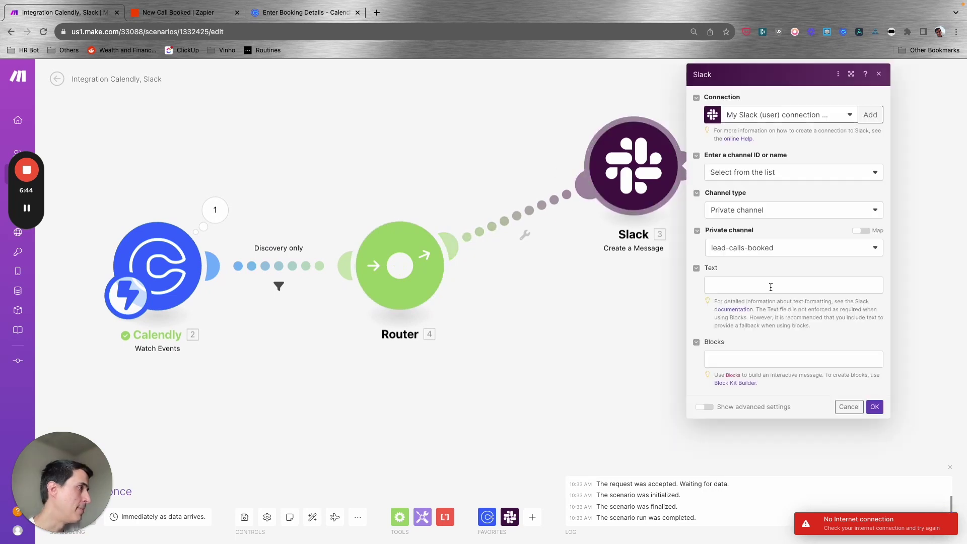
pyautogui.click(770, 284)
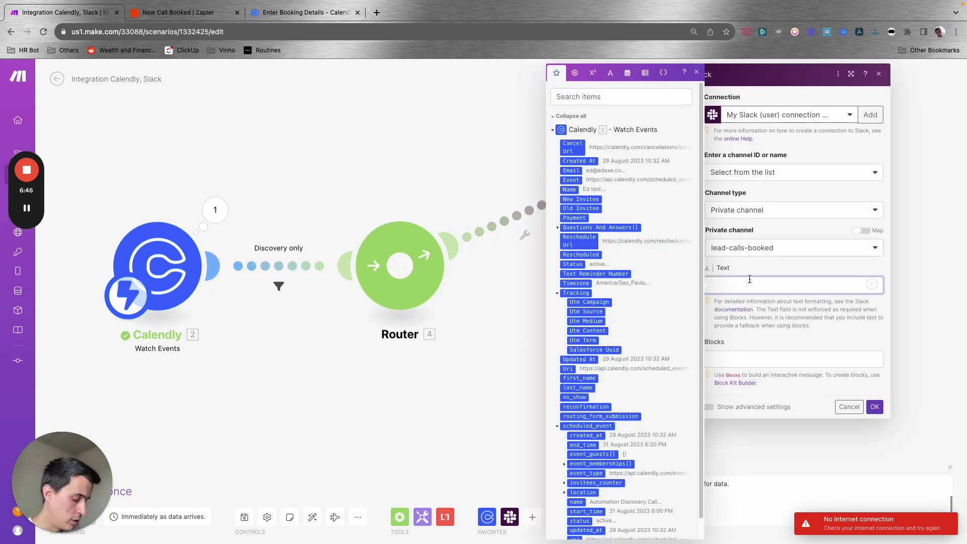
pyautogui.write('Name:')
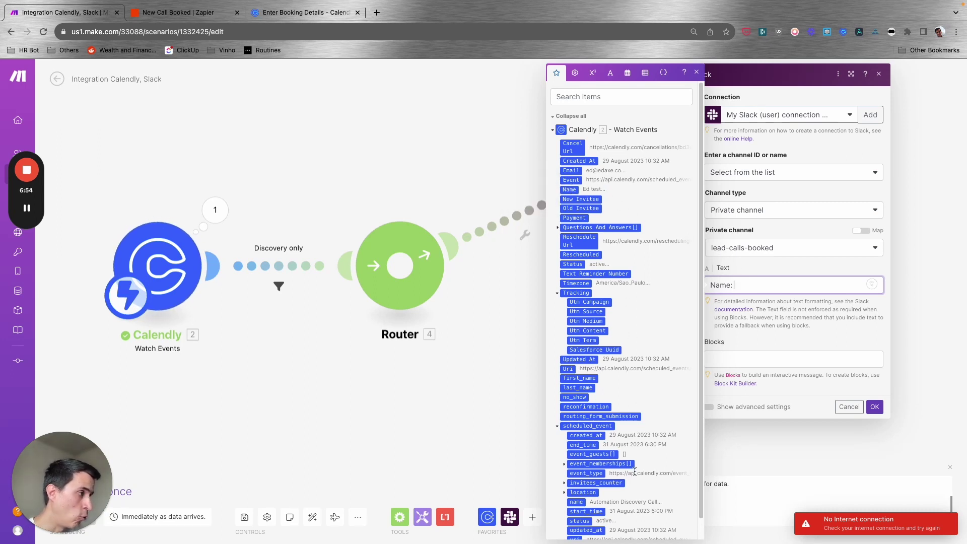
pyautogui.scroll(-1, 635, 471)
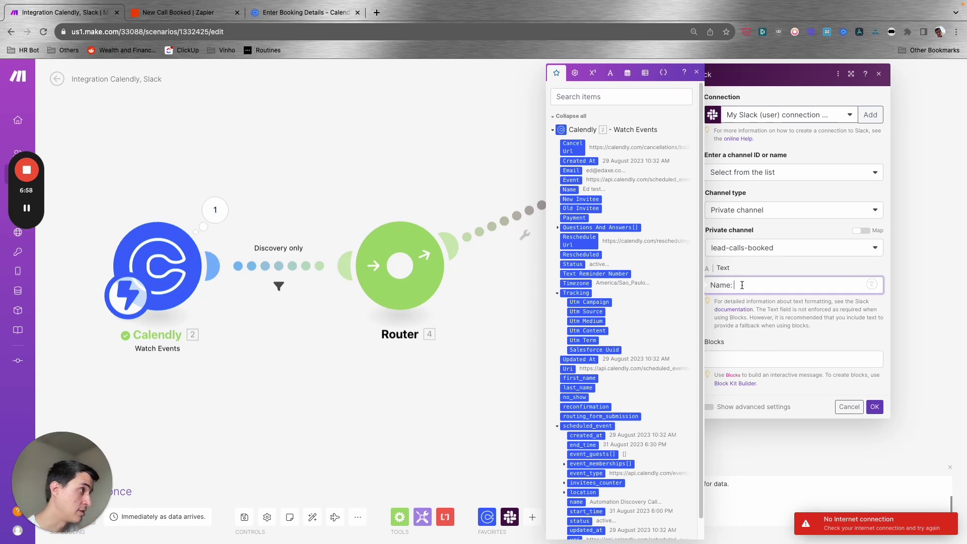
pyautogui.click(569, 189)
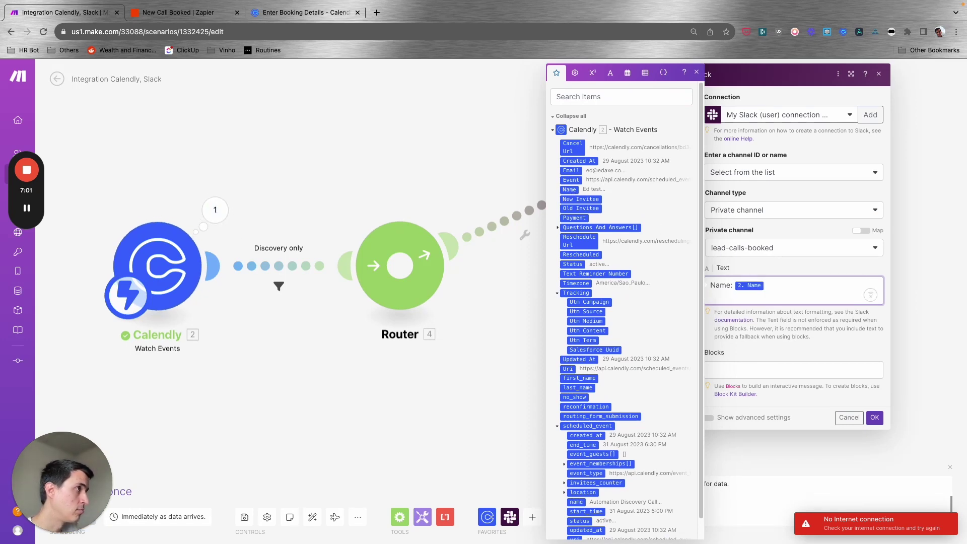
pyautogui.write('Email: 2. Email')
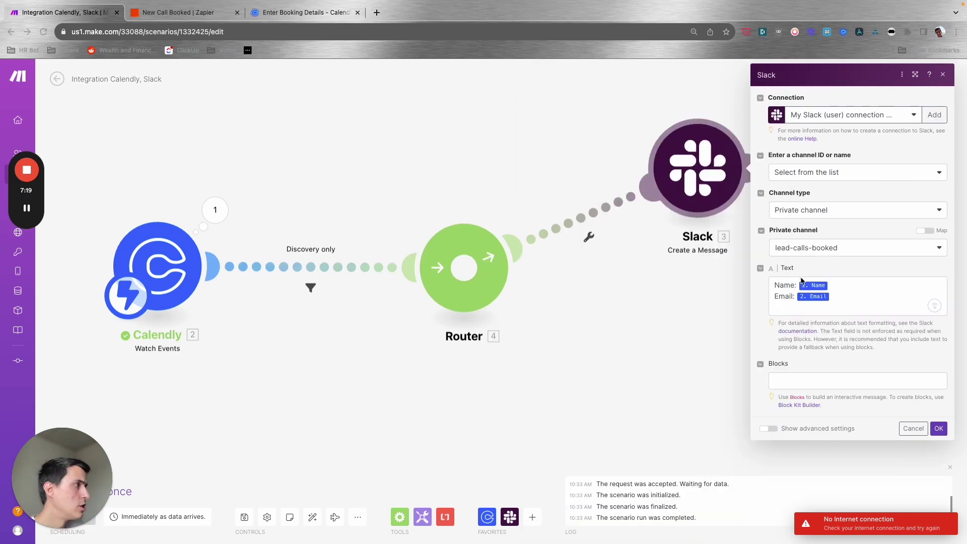
# Step: Add a Source: line to the Slack message text, starting a get(map( formula on Calendly's Questions And Answers[] array
pyautogui.click(808, 312)
pyautogui.click(807, 311)
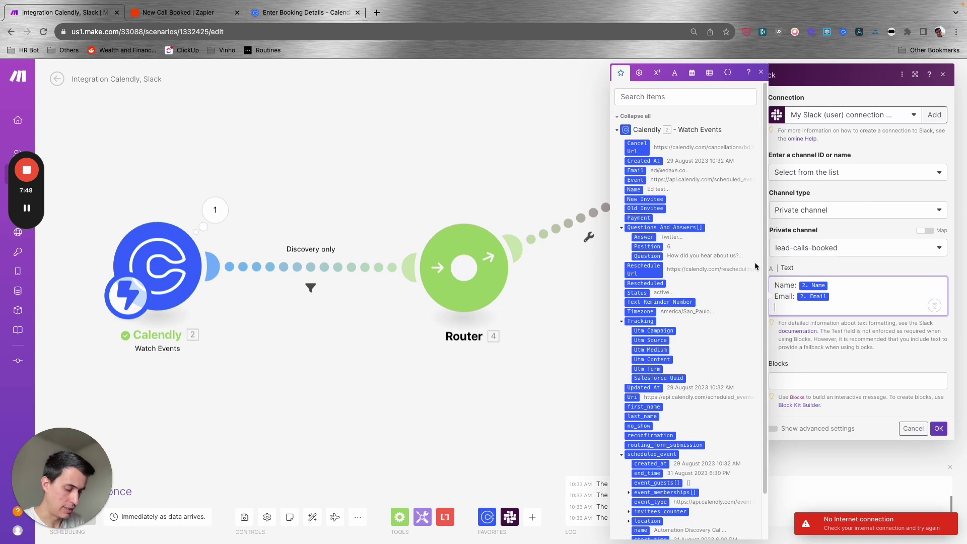
pyautogui.write('Source')
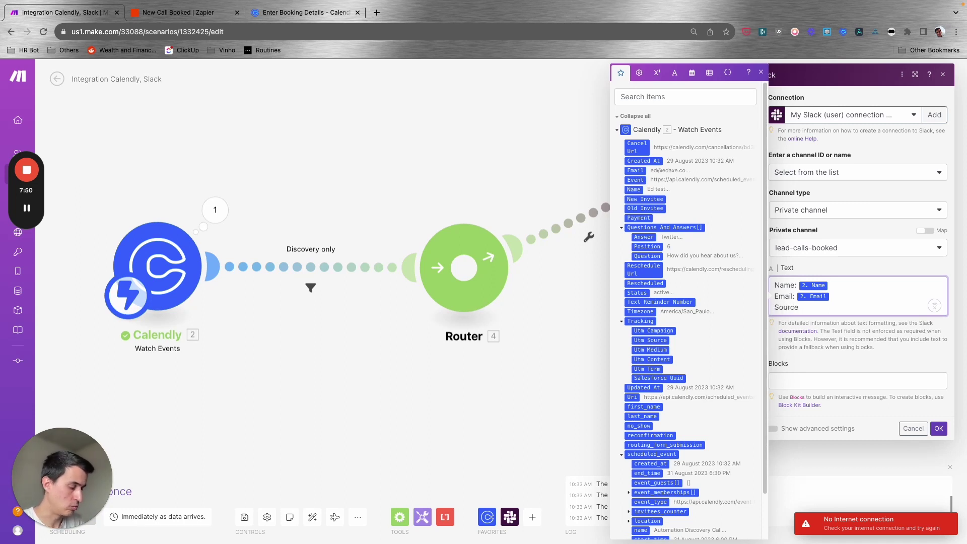
pyautogui.write(':')
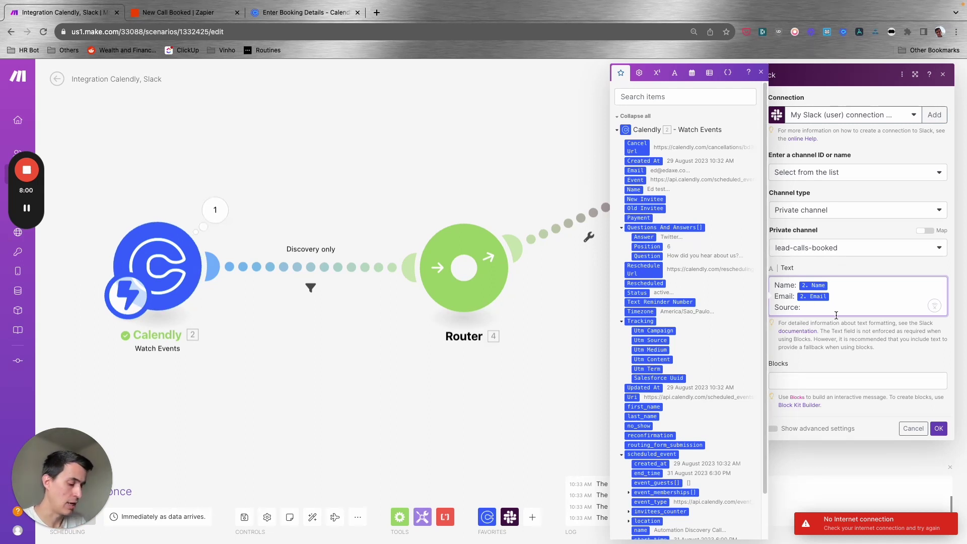
pyautogui.write('get')
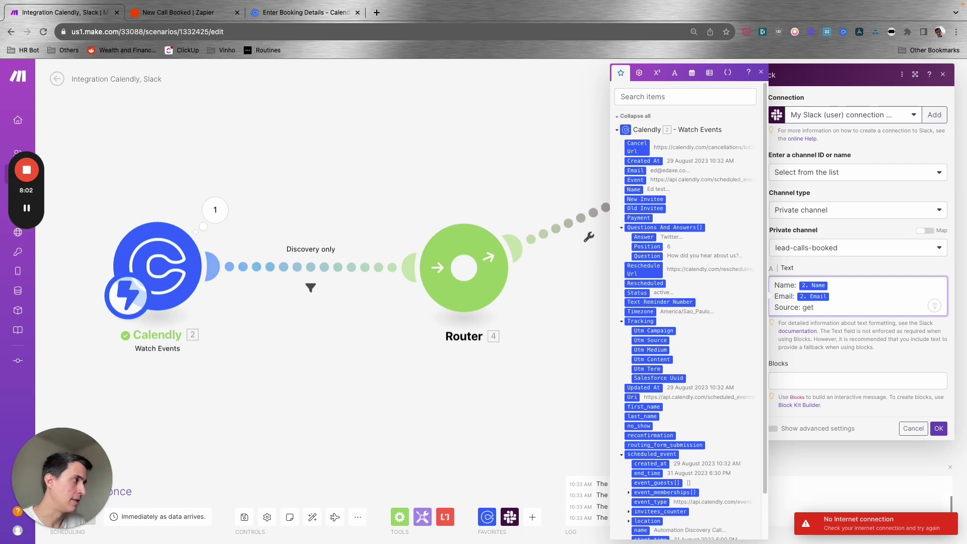
pyautogui.write('(')
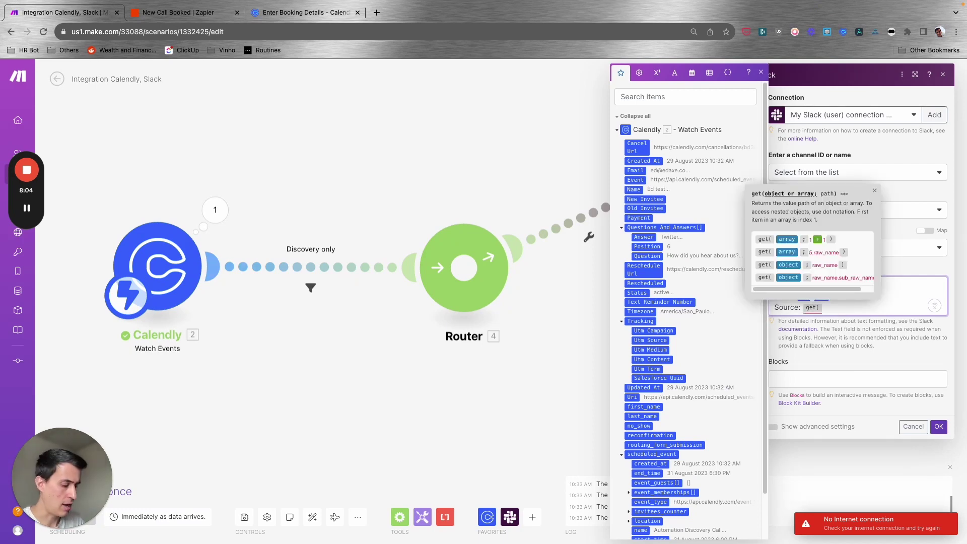
pyautogui.write('map(')
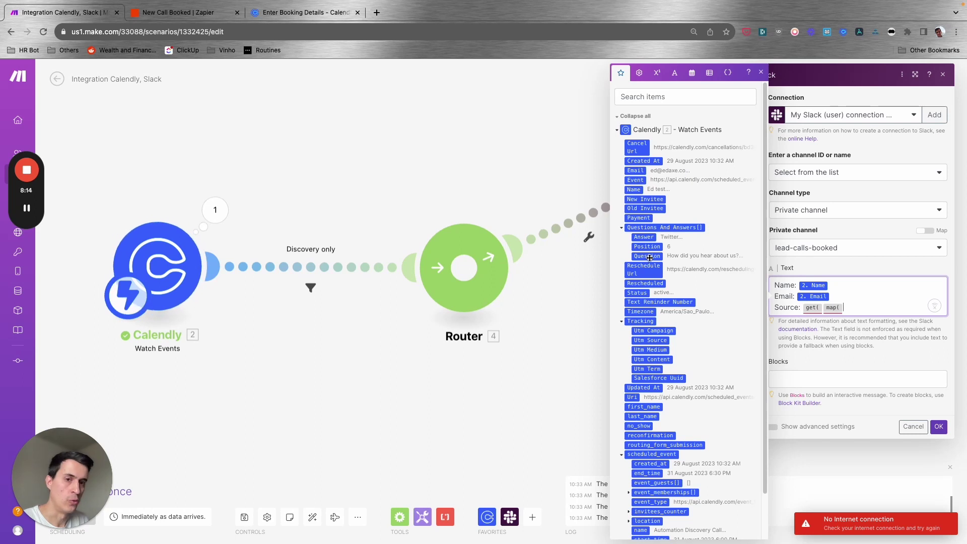
pyautogui.click(663, 228)
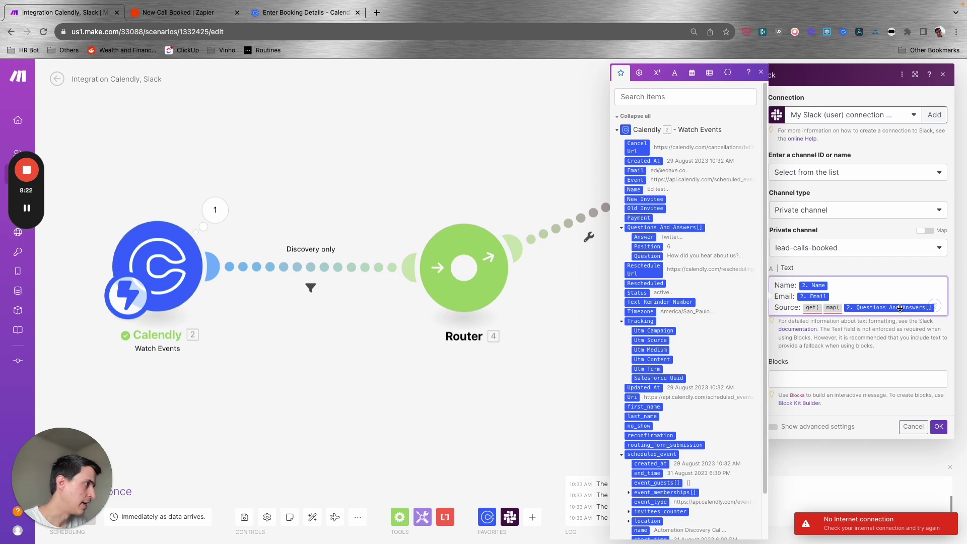
# Step: Complete the Source formula with answer; question; How did you hear about us? as map arguments and 1 as the get path, and save the module
pyautogui.write(';answe')
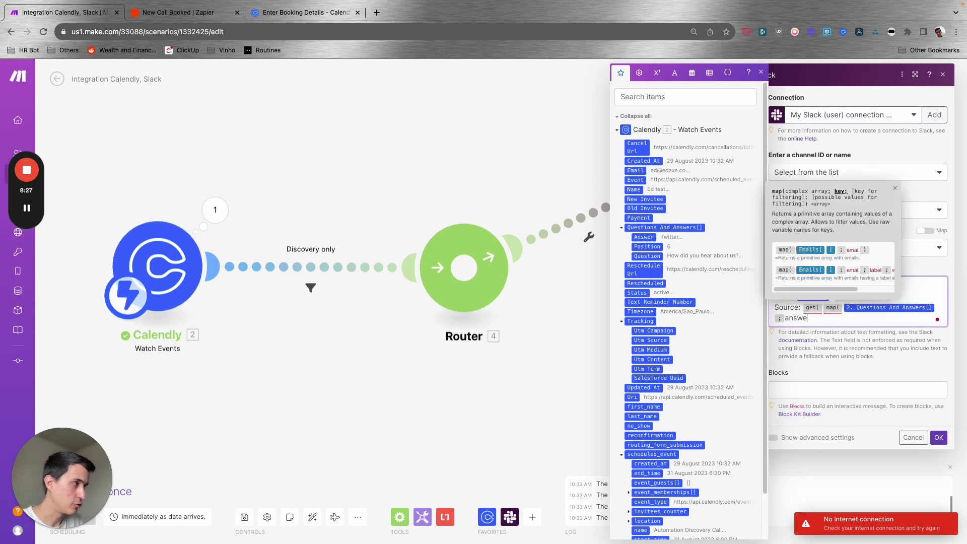
pyautogui.write('r;')
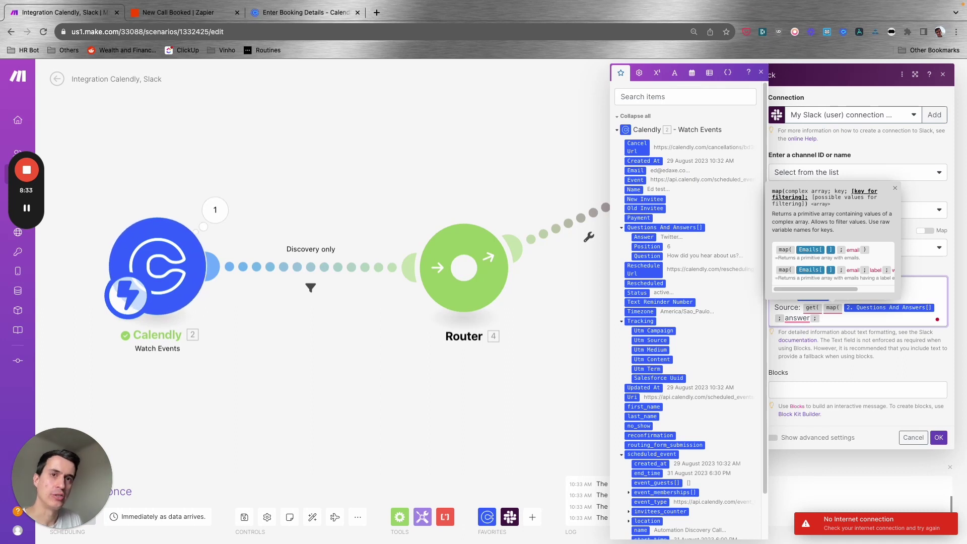
pyautogui.write('question;')
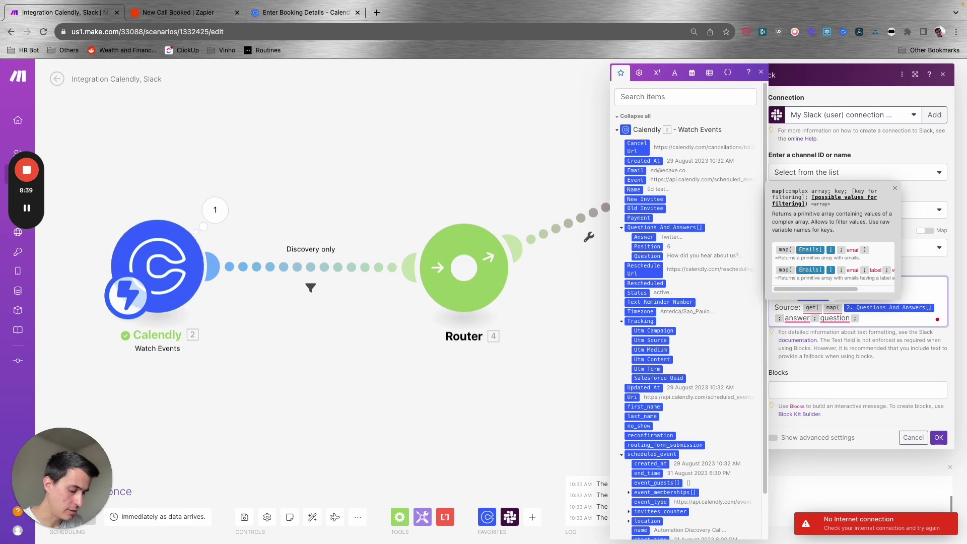
pyautogui.write('How did y')
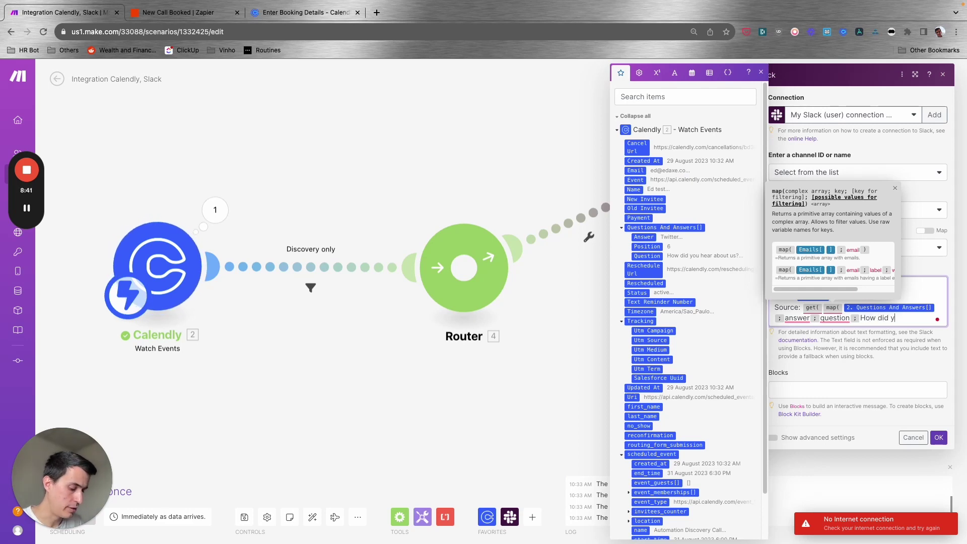
pyautogui.write('ou hear about us?')
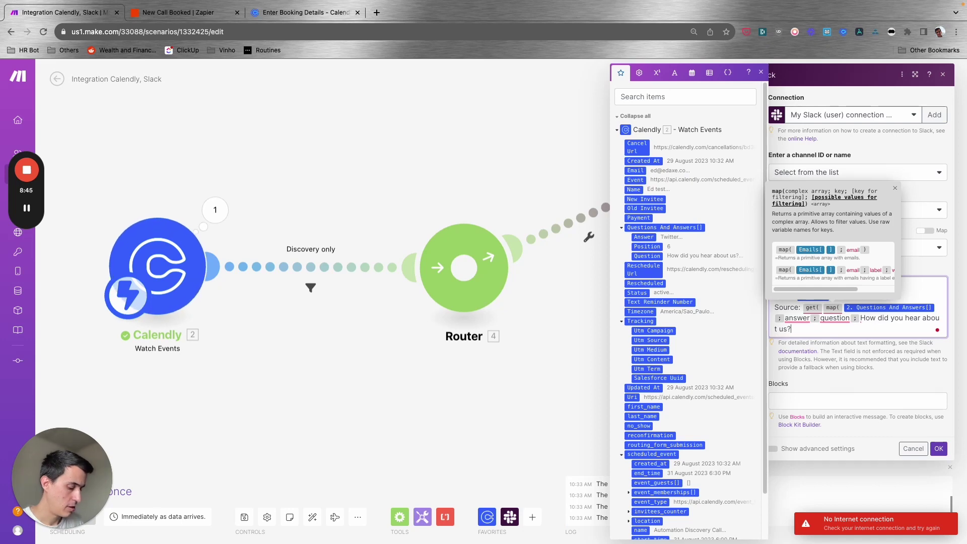
pyautogui.write(';1')
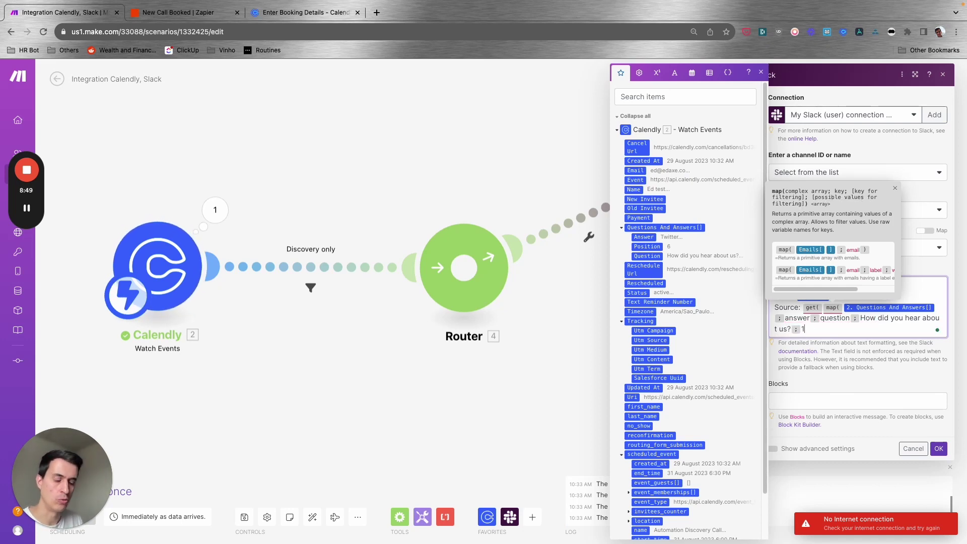
pyautogui.write('))')
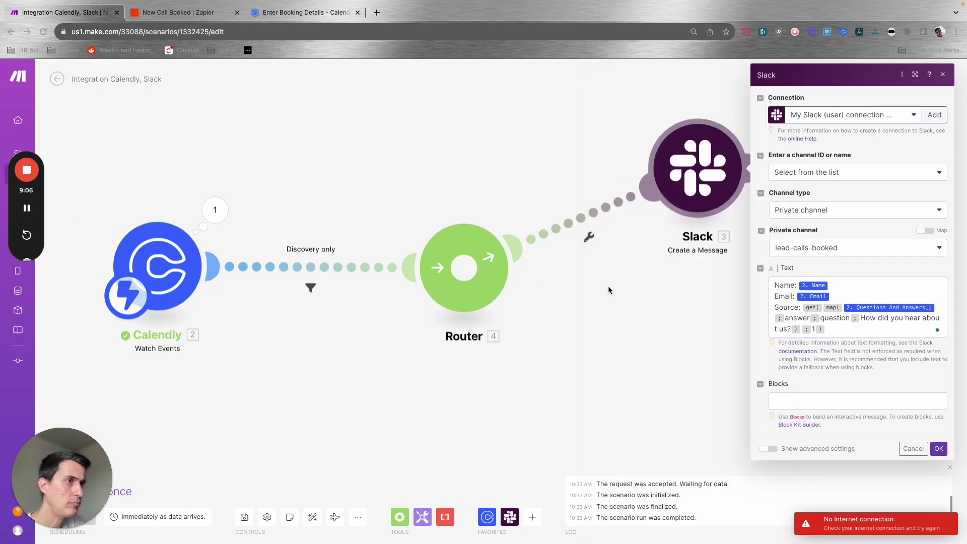
pyautogui.click(869, 326)
pyautogui.hotkey('ctrl', 'z')
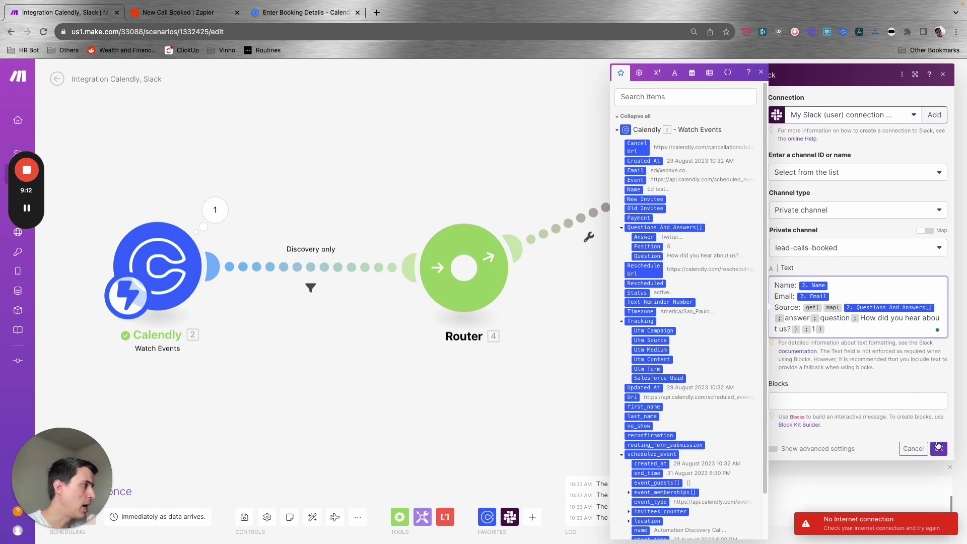
pyautogui.click(939, 448)
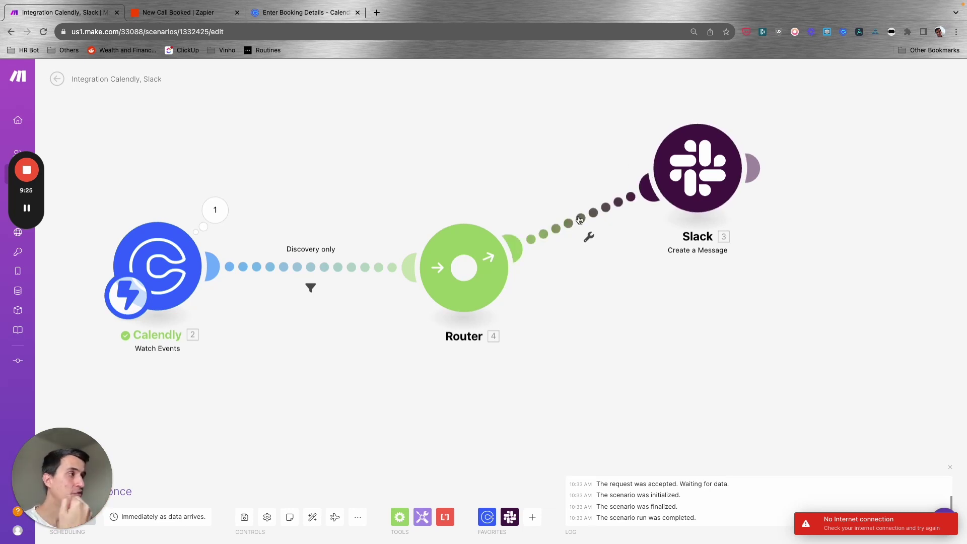
# Step: Set up a filter between the router and the Slack module, labelled (L), and copy the label text
pyautogui.click(580, 220)
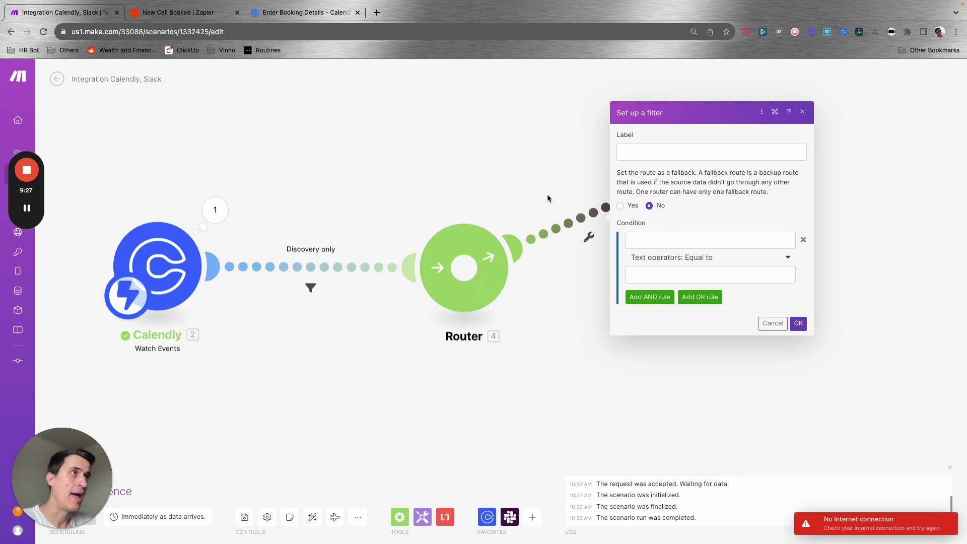
pyautogui.click(647, 154)
pyautogui.write('(L')
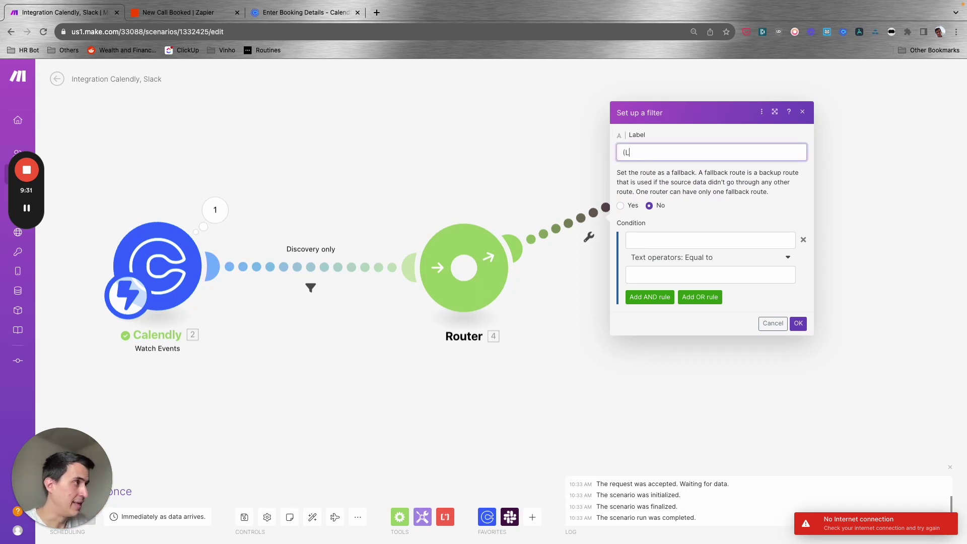
pyautogui.write('L)')
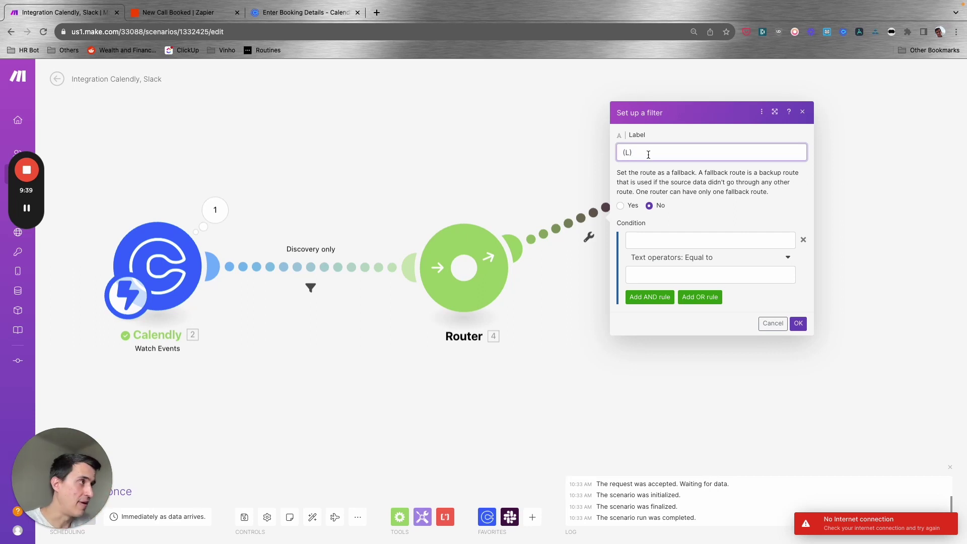
pyautogui.press('super+a')
pyautogui.press('super+c')
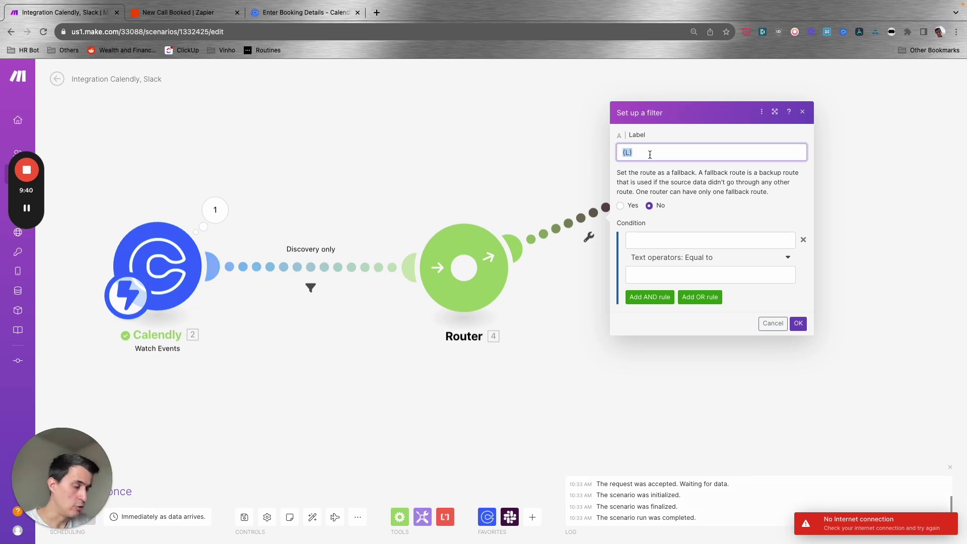
# Step: Set the filter condition to scheduled_event name Contains (case insensitive) (L) and save the filter
pyautogui.click(655, 241)
pyautogui.scroll(-1, 855, 348)
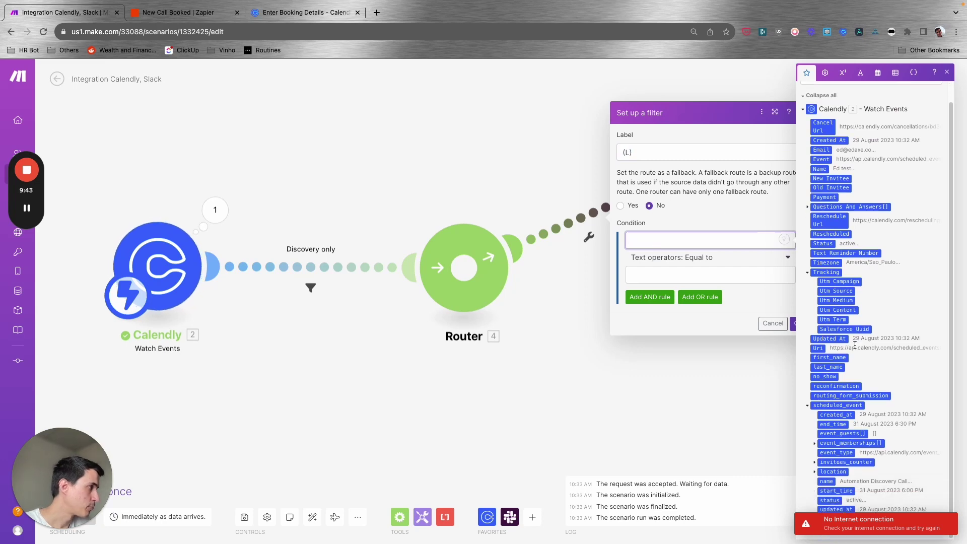
pyautogui.click(828, 482)
pyautogui.click(708, 258)
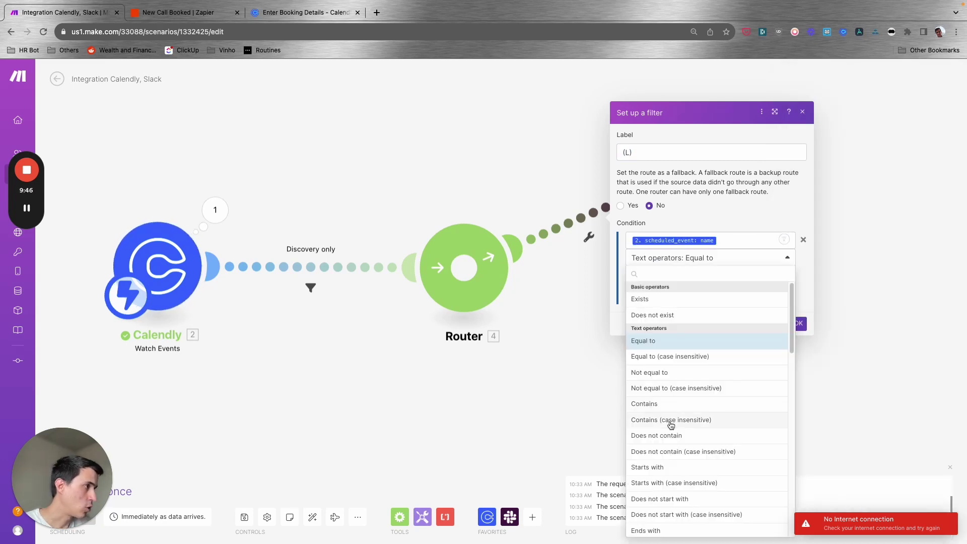
pyautogui.click(670, 418)
pyautogui.click(671, 277)
pyautogui.press('super+v')
pyautogui.click(794, 323)
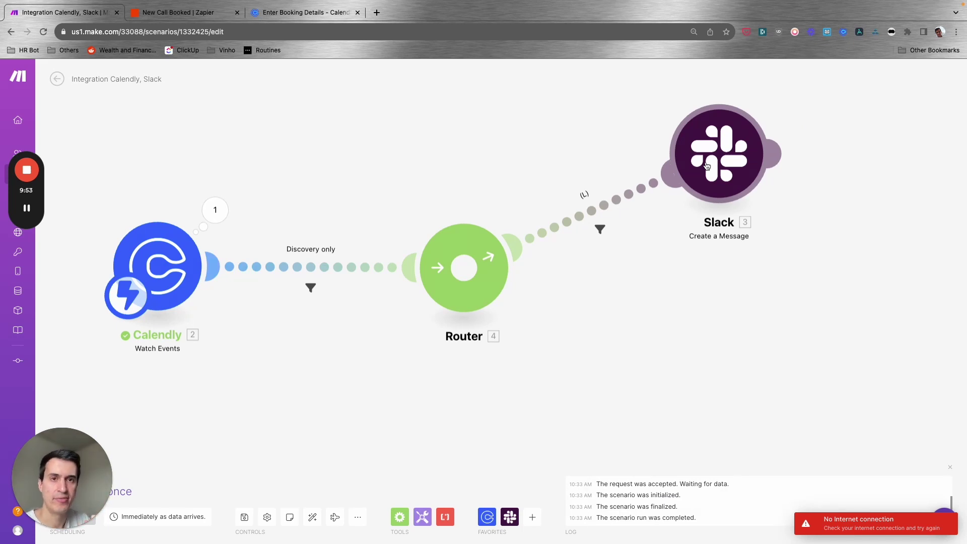
# Step: Duplicate the Slack Create a Message module and connect the copy to the router as a second route below the first
pyautogui.hscroll(2, 655, 171)
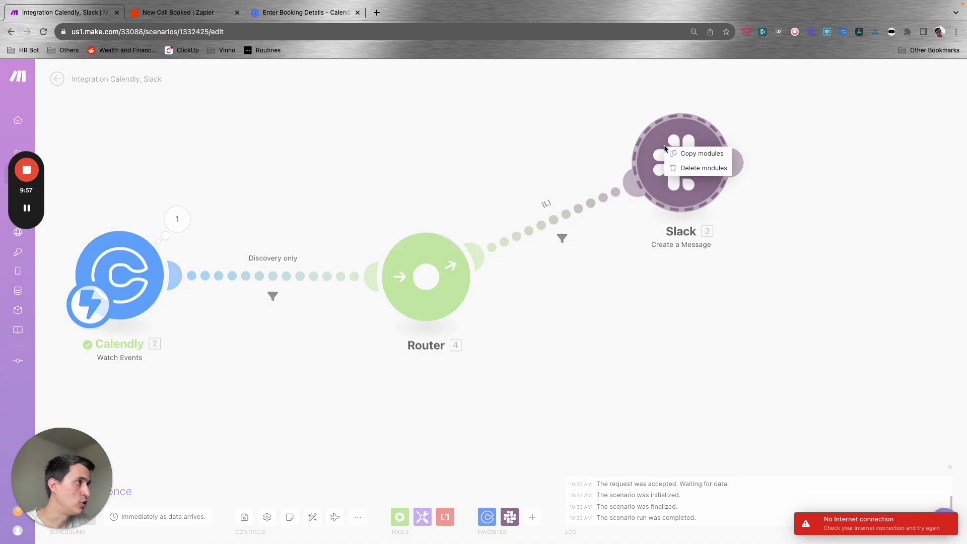
pyautogui.rightClick(674, 300)
pyautogui.click(688, 318)
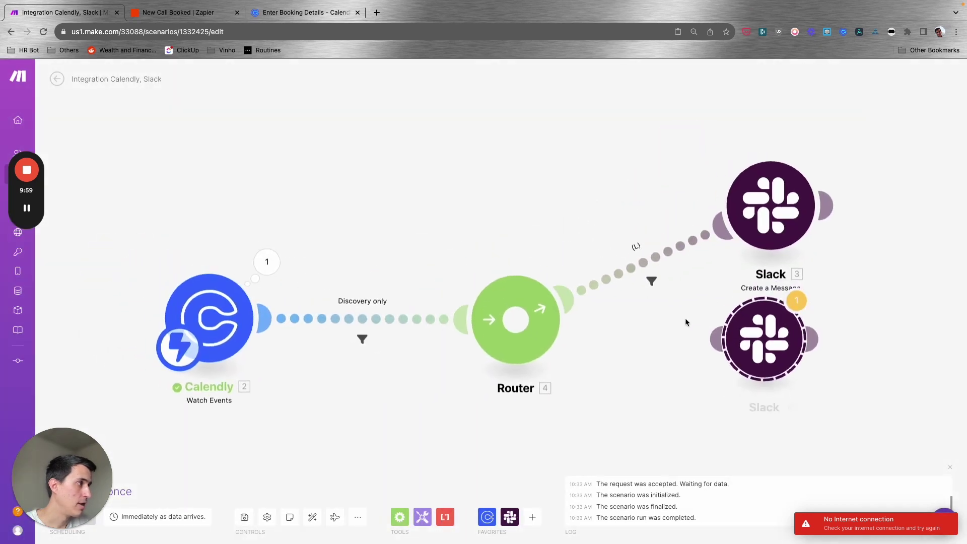
pyautogui.moveTo(701, 279); pyautogui.dragTo(509, 257)
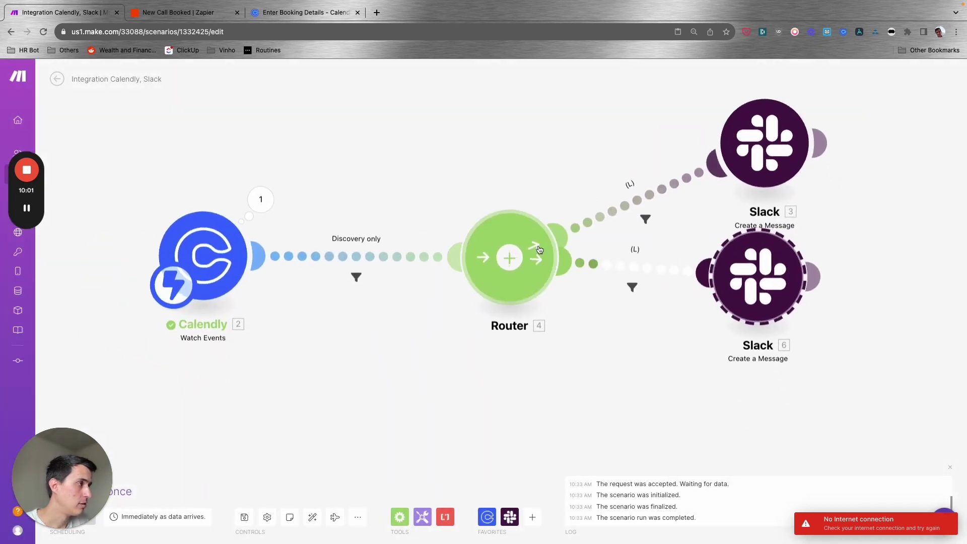
pyautogui.hscroll(7, 637, 334)
pyautogui.scroll(-4, 637, 335)
pyautogui.moveTo(646, 211); pyautogui.dragTo(673, 238)
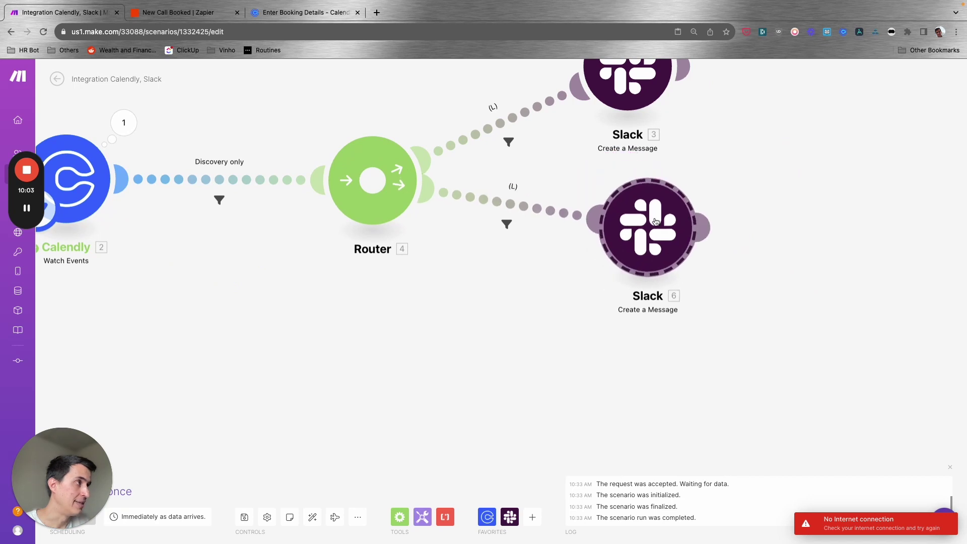
# Step: Change the second route's filter operator to Does not contain (case insensitive)
pyautogui.click(523, 207)
pyautogui.click(632, 249)
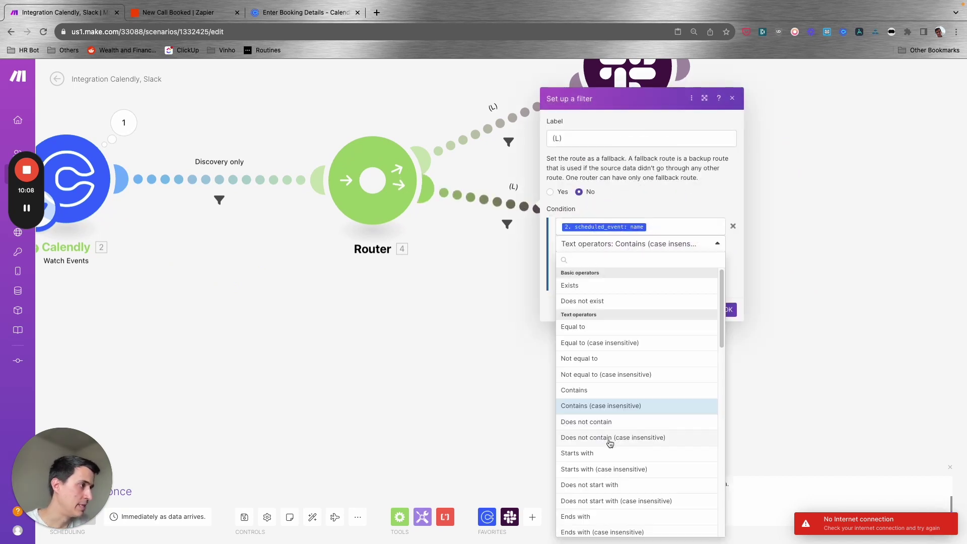
pyautogui.click(611, 439)
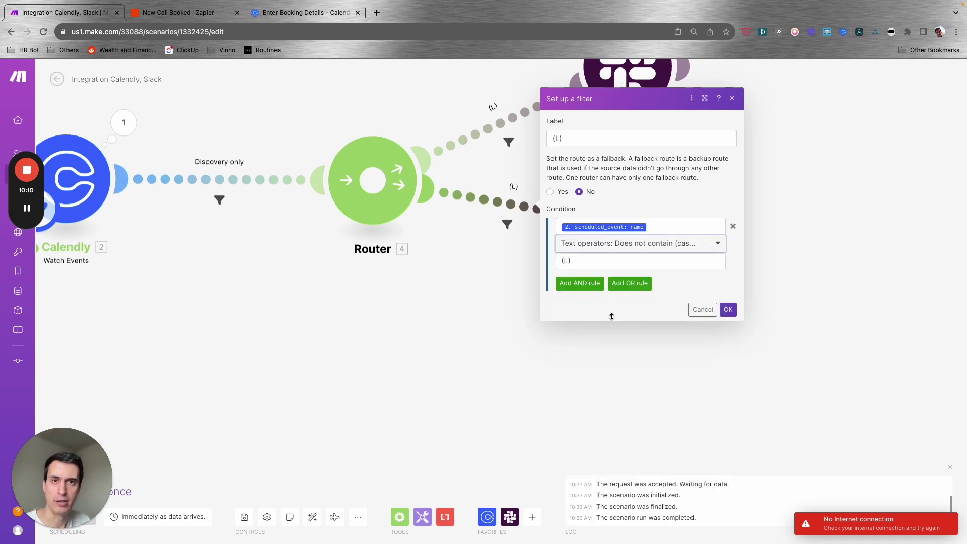
pyautogui.click(584, 287)
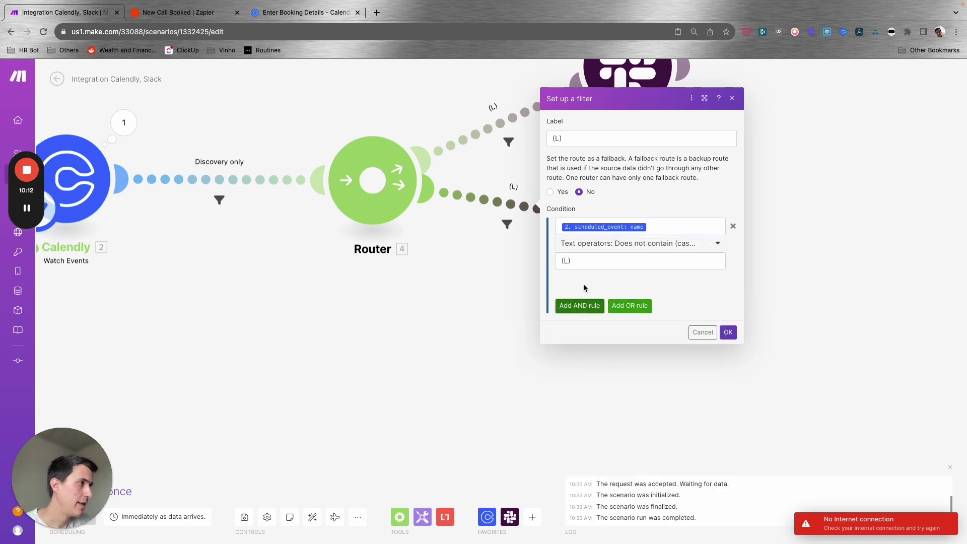
pyautogui.click(627, 276)
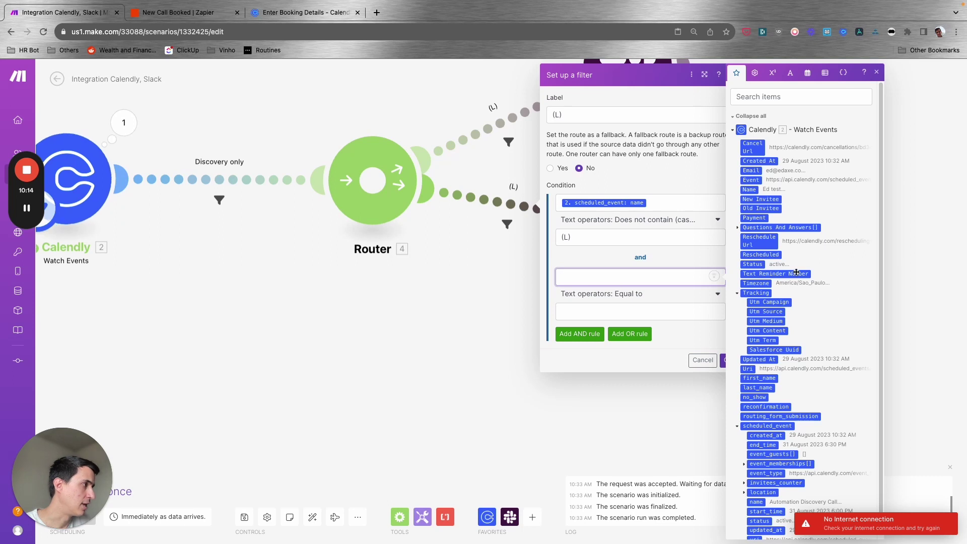
pyautogui.scroll(-1, 796, 274)
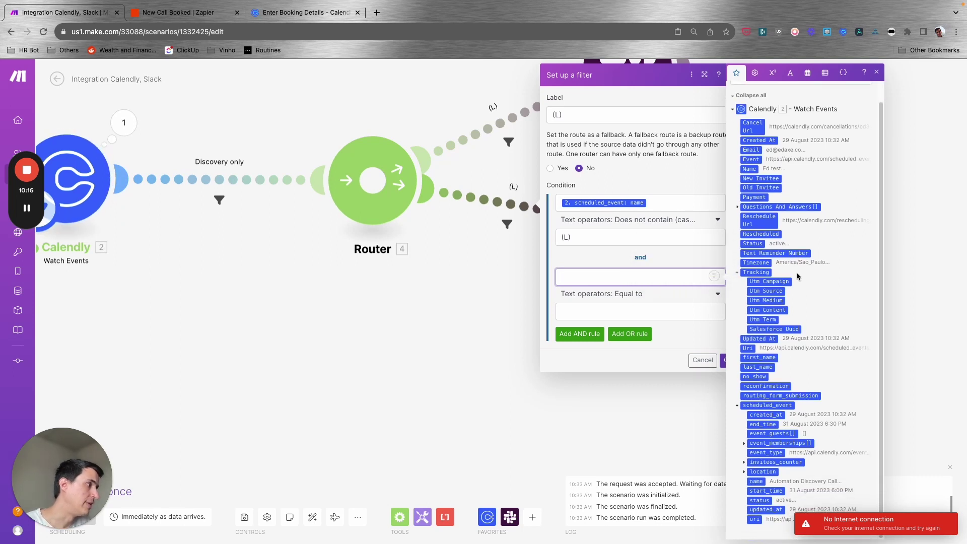
pyautogui.scroll(1, 798, 276)
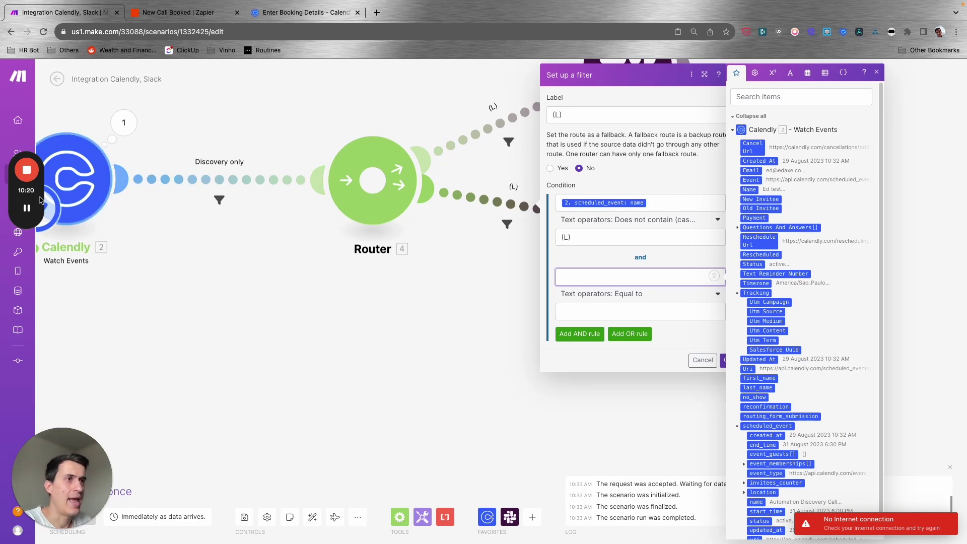
pyautogui.moveTo(29, 209)
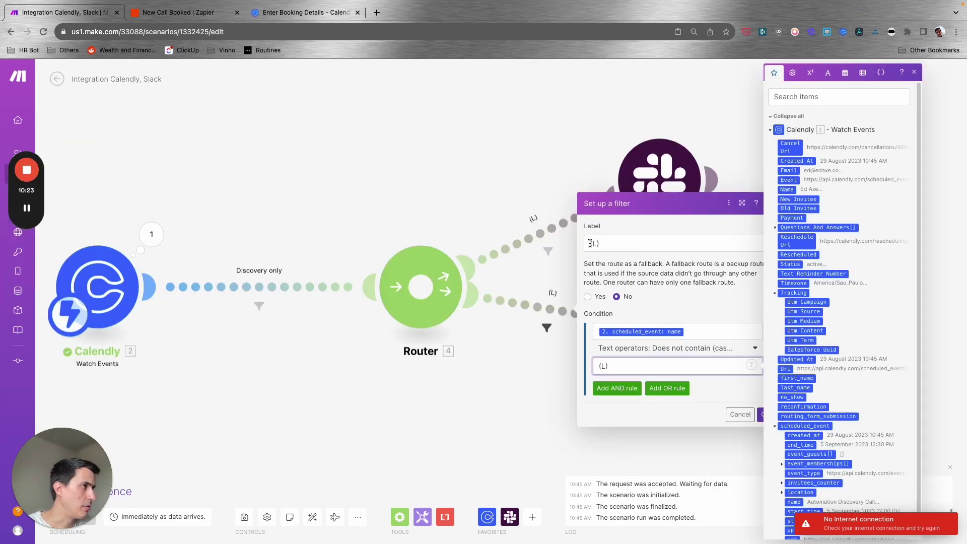
# Step: Relabel the second route's filter as Not (L) and save it
pyautogui.click(590, 243)
pyautogui.write('Not')
pyautogui.click(766, 414)
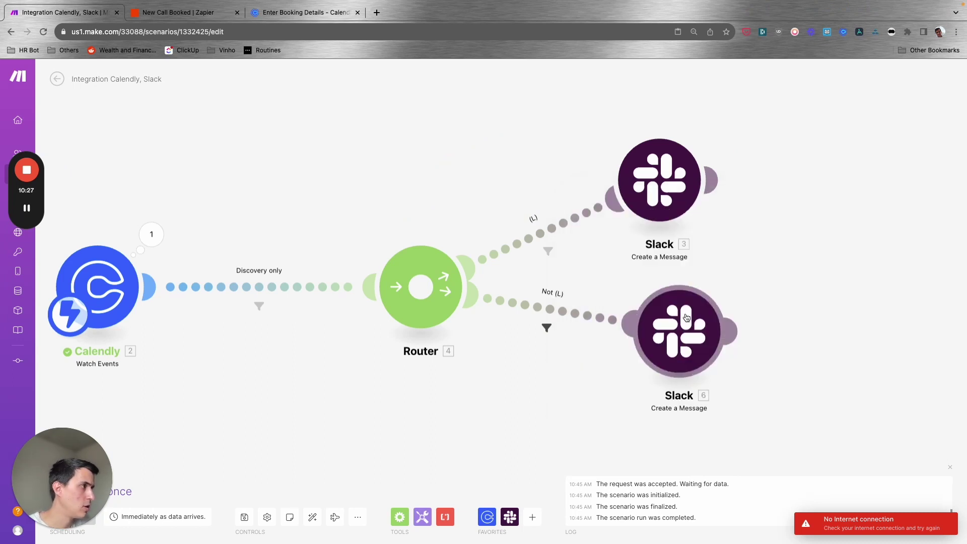
# Step: Move the two Slack modules further apart vertically, with the (L) route above and the Not (L) route below
pyautogui.moveTo(686, 317); pyautogui.dragTo(676, 360)
pyautogui.moveTo(661, 191); pyautogui.dragTo(663, 178)
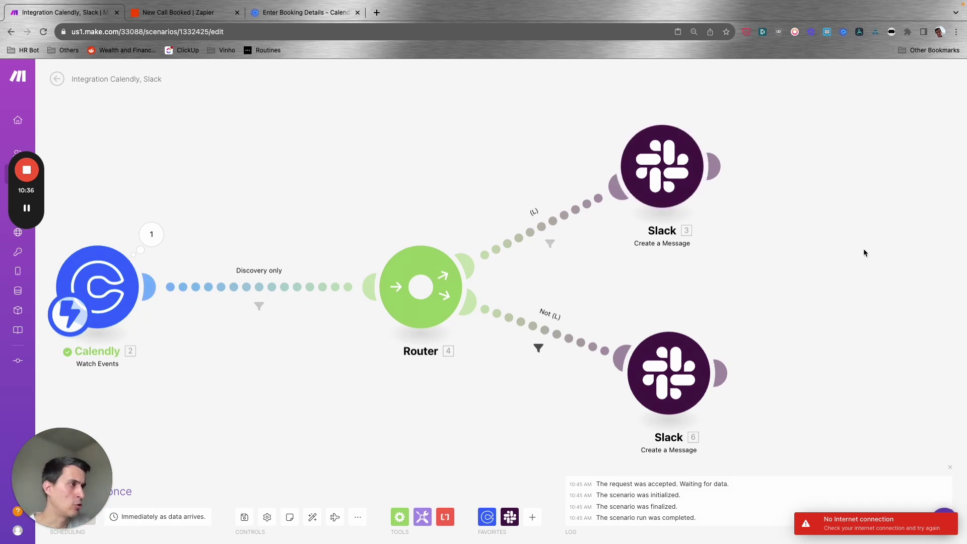
pyautogui.scroll(-2, 533, 144)
pyautogui.scroll(2, 535, 160)
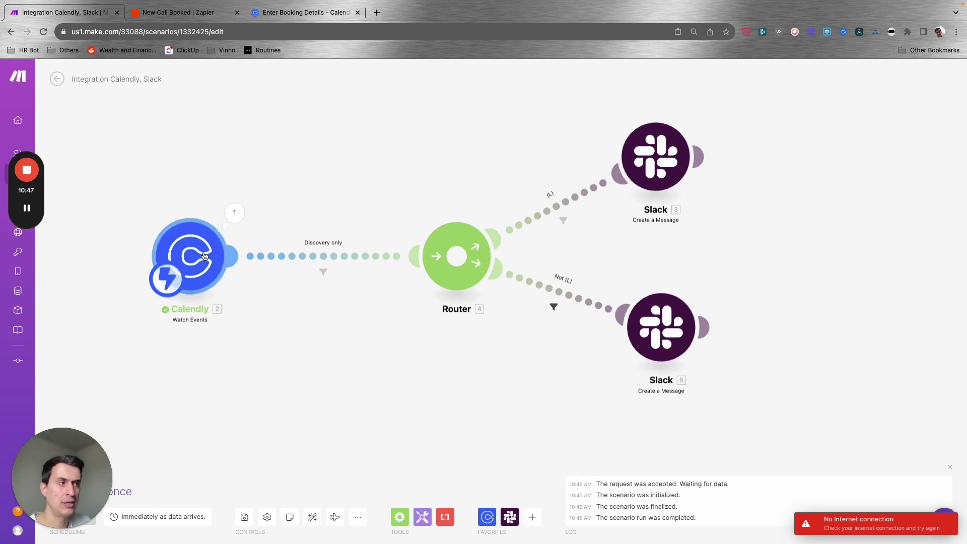
# Step: Compare the Discovery only filter with the Zapier workflow, and check the (L) and Not (L) route filters and the (L) route's Slack module
pyautogui.click(323, 272)
pyautogui.click(281, 192)
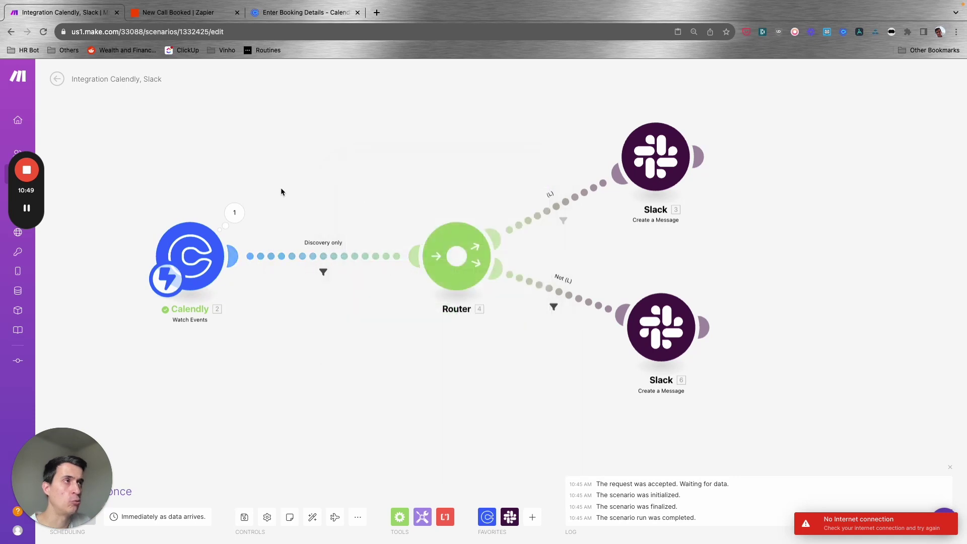
pyautogui.click(181, 12)
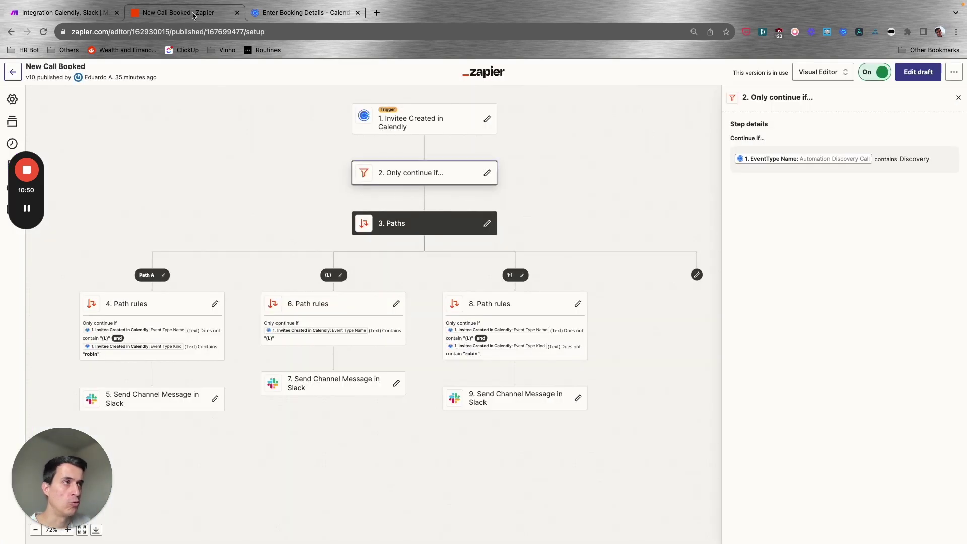
pyautogui.click(88, 18)
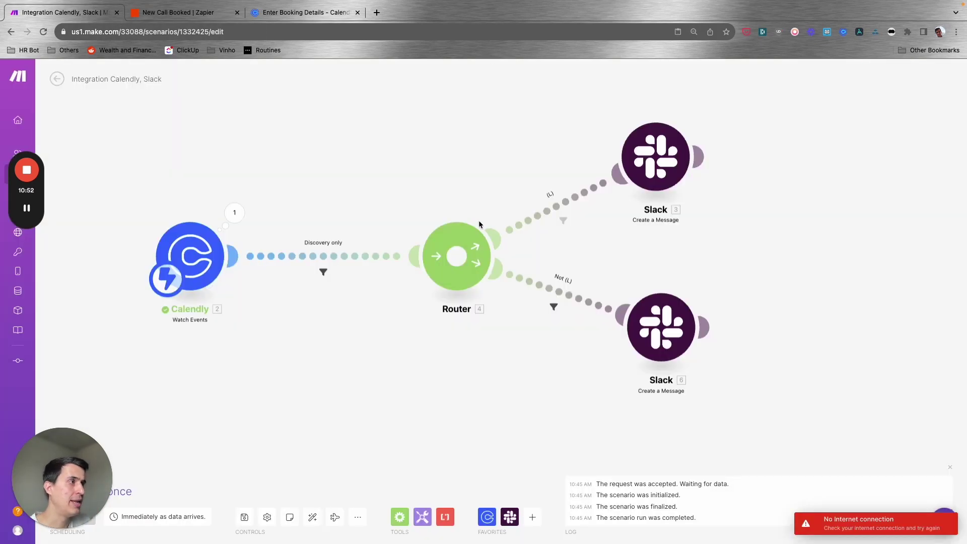
pyautogui.click(572, 205)
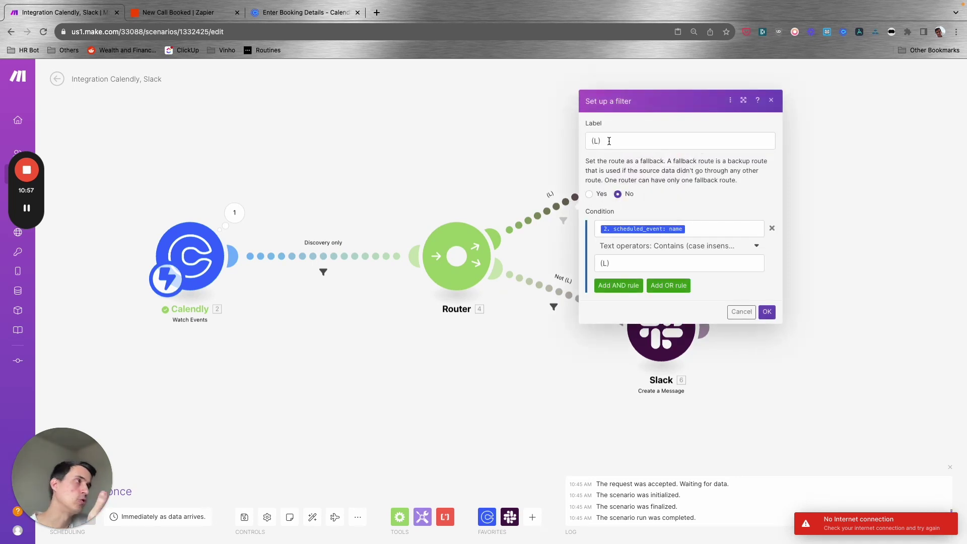
pyautogui.click(479, 164)
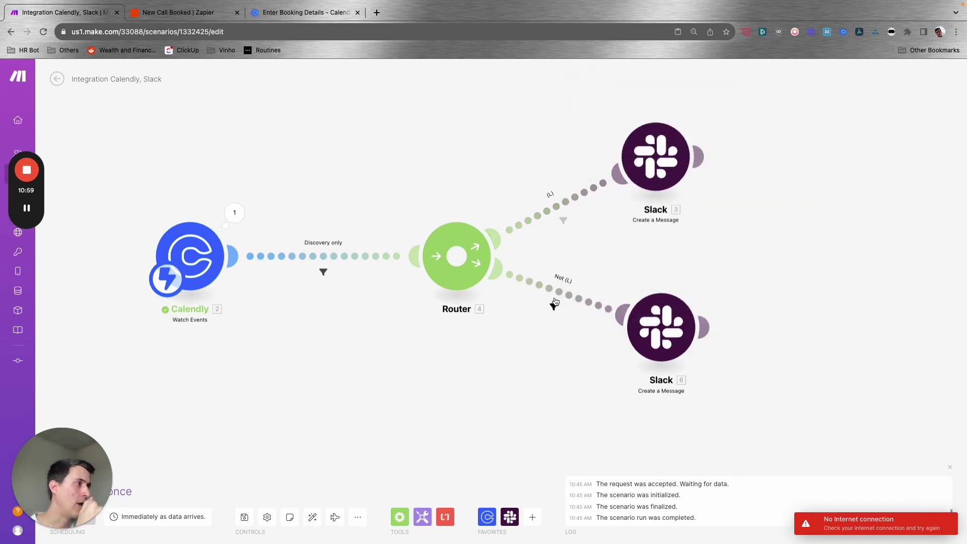
pyautogui.click(555, 304)
pyautogui.click(655, 156)
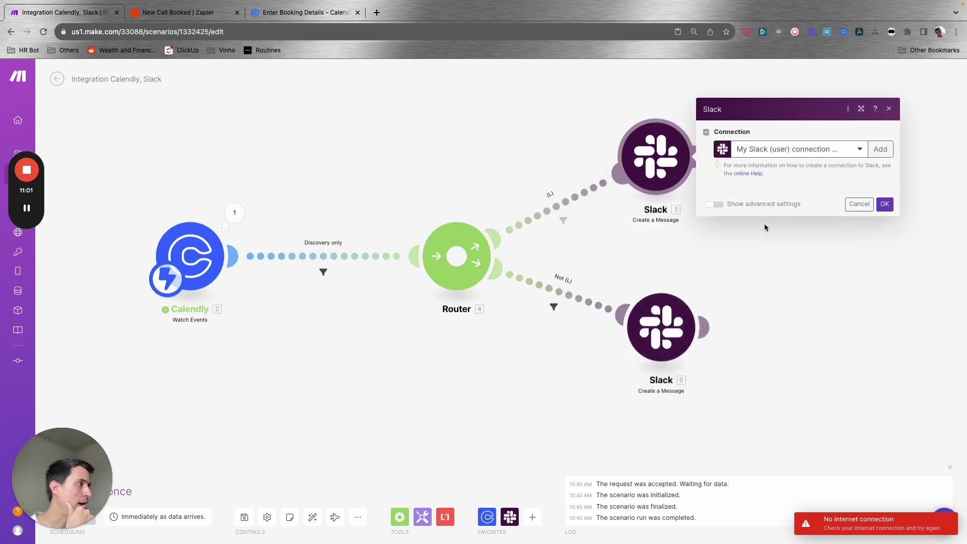
pyautogui.click(640, 250)
# Step: Add the line "Type: Not (L)" at the end of the message text in the Not (L) route's Slack module and close its settings
pyautogui.click(668, 330)
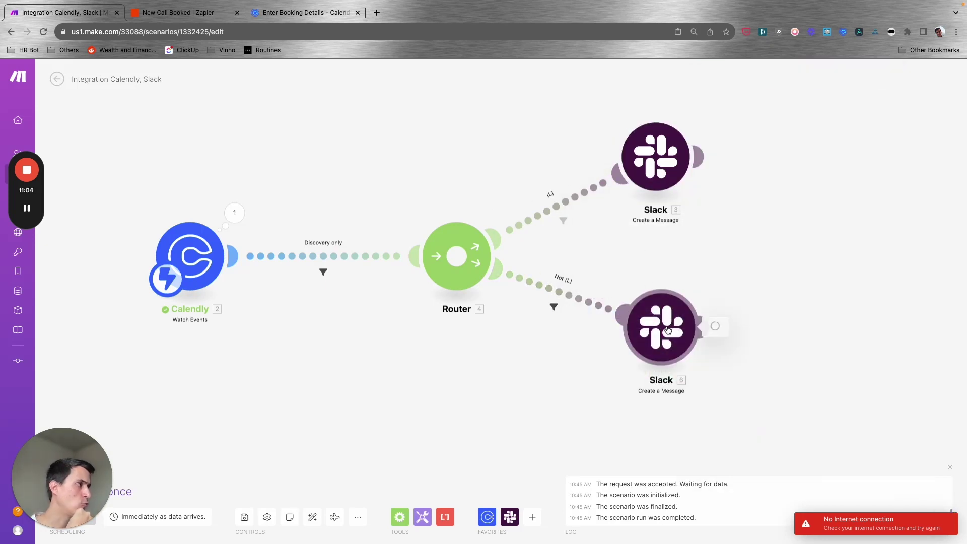
pyautogui.click(774, 396)
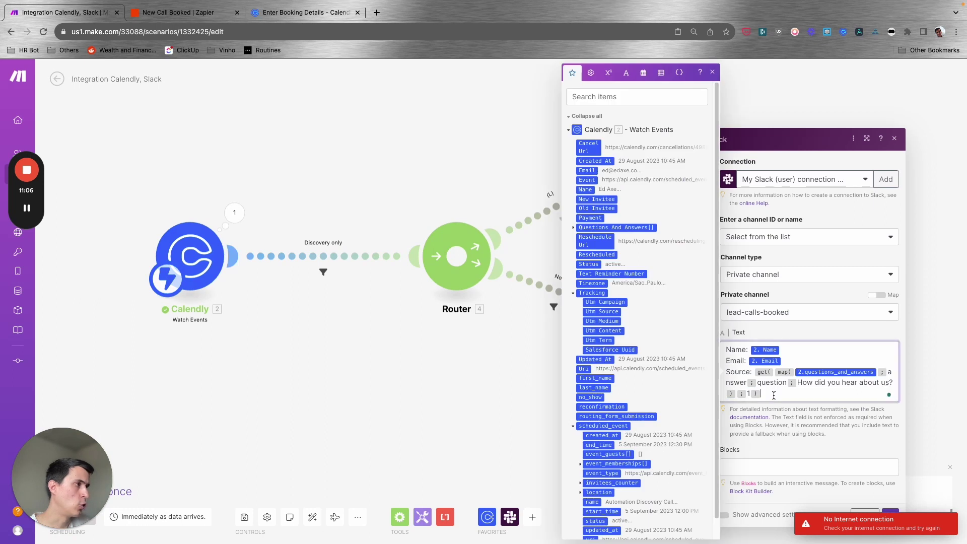
pyautogui.press('Return')
pyautogui.write('Type: Not')
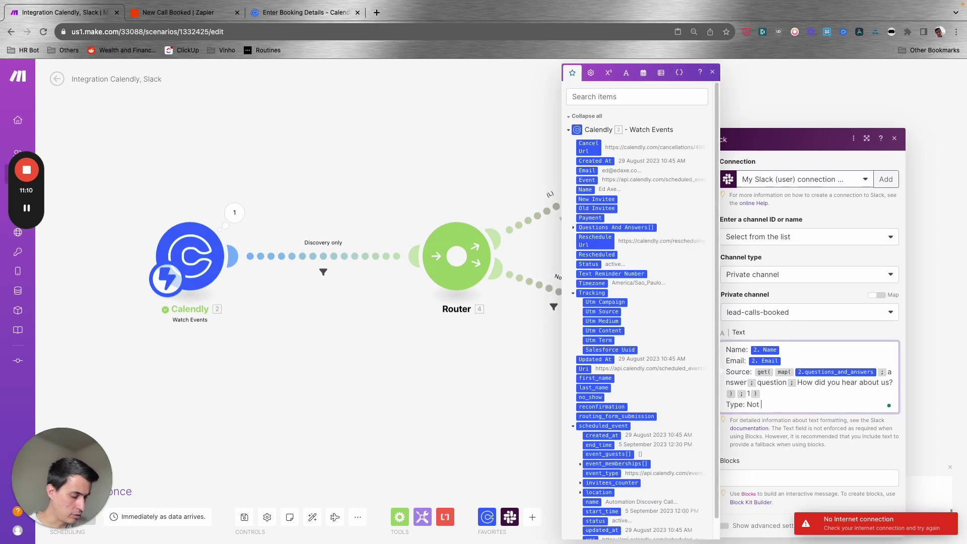
pyautogui.write(' (L)')
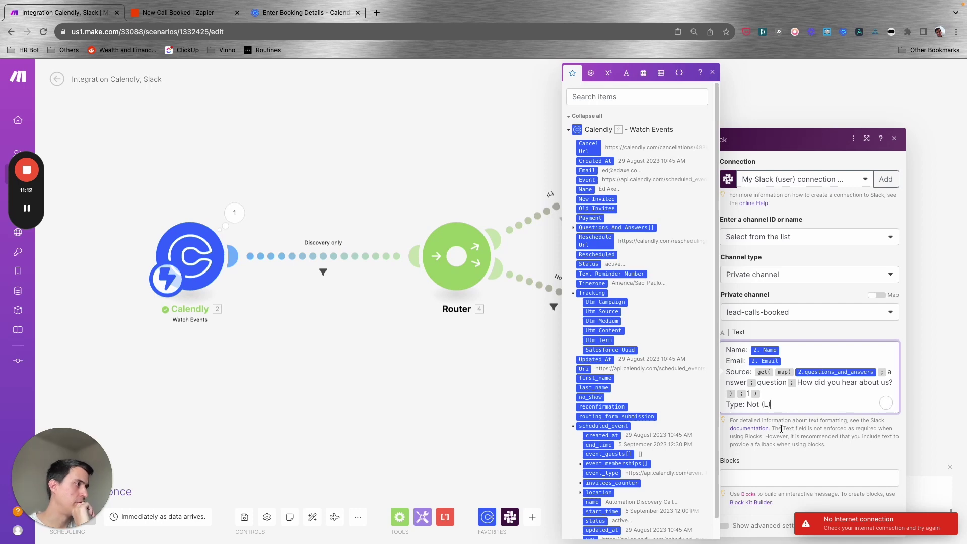
pyautogui.click(681, 250)
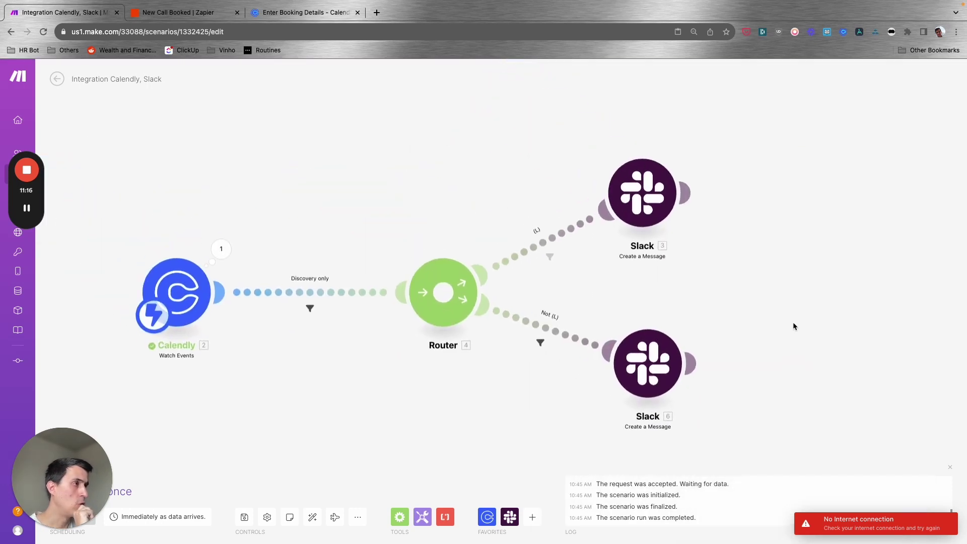